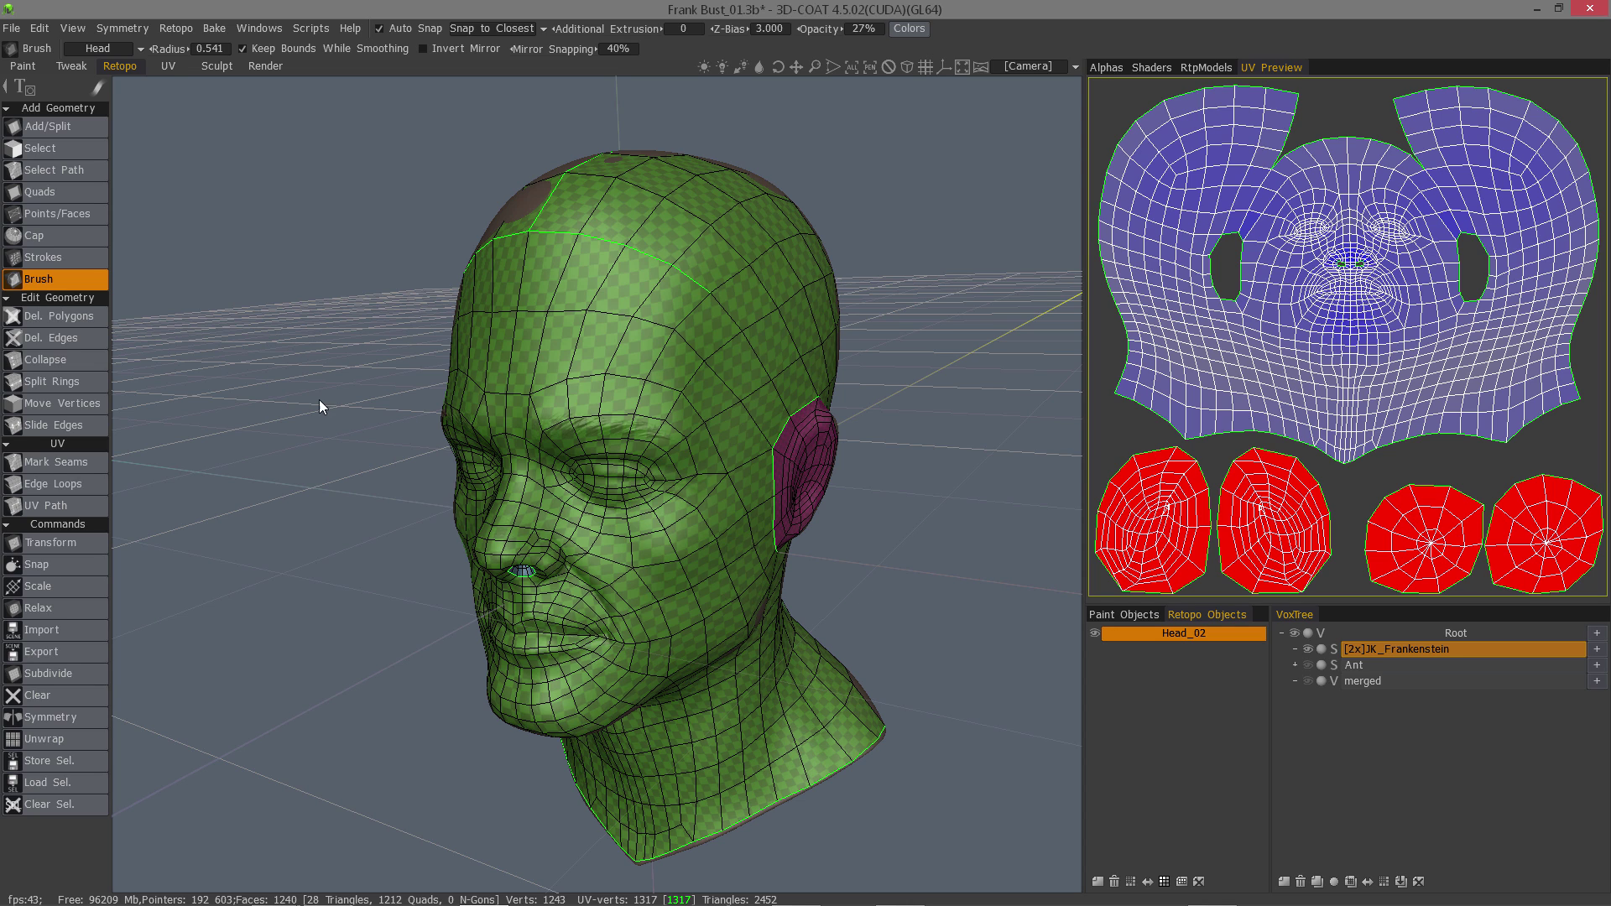
Select the faces around the eye on the retopo mesh and store the selection as "eye".
{"action": "left_click", "coordinate": [74, 148]}
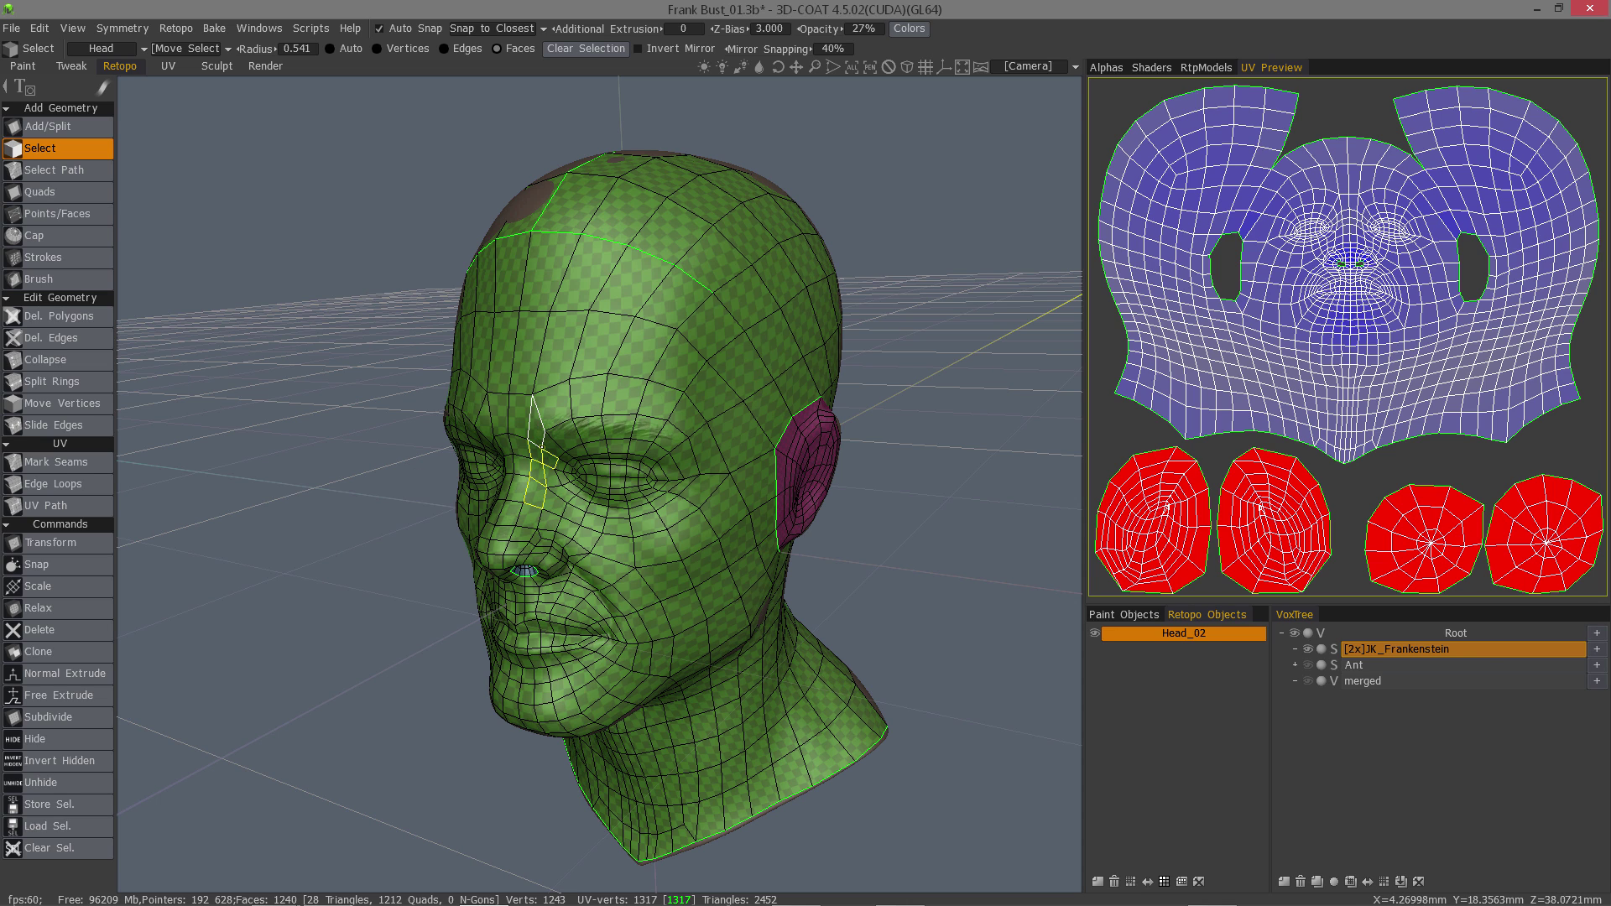
{"action": "mouse_move", "coordinate": [537, 436]}
{"action": "left_mouse_down"}
{"action": "mouse_move", "coordinate": [600, 388]}
{"action": "mouse_move", "coordinate": [713, 466]}
{"action": "mouse_move", "coordinate": [720, 449]}
{"action": "mouse_move", "coordinate": [578, 499]}
{"action": "mouse_move", "coordinate": [578, 441]}
{"action": "mouse_move", "coordinate": [599, 502]}
{"action": "mouse_move", "coordinate": [654, 505]}
{"action": "mouse_move", "coordinate": [647, 480]}
{"action": "mouse_move", "coordinate": [659, 511]}
{"action": "mouse_move", "coordinate": [641, 449]}
{"action": "left_mouse_up"}
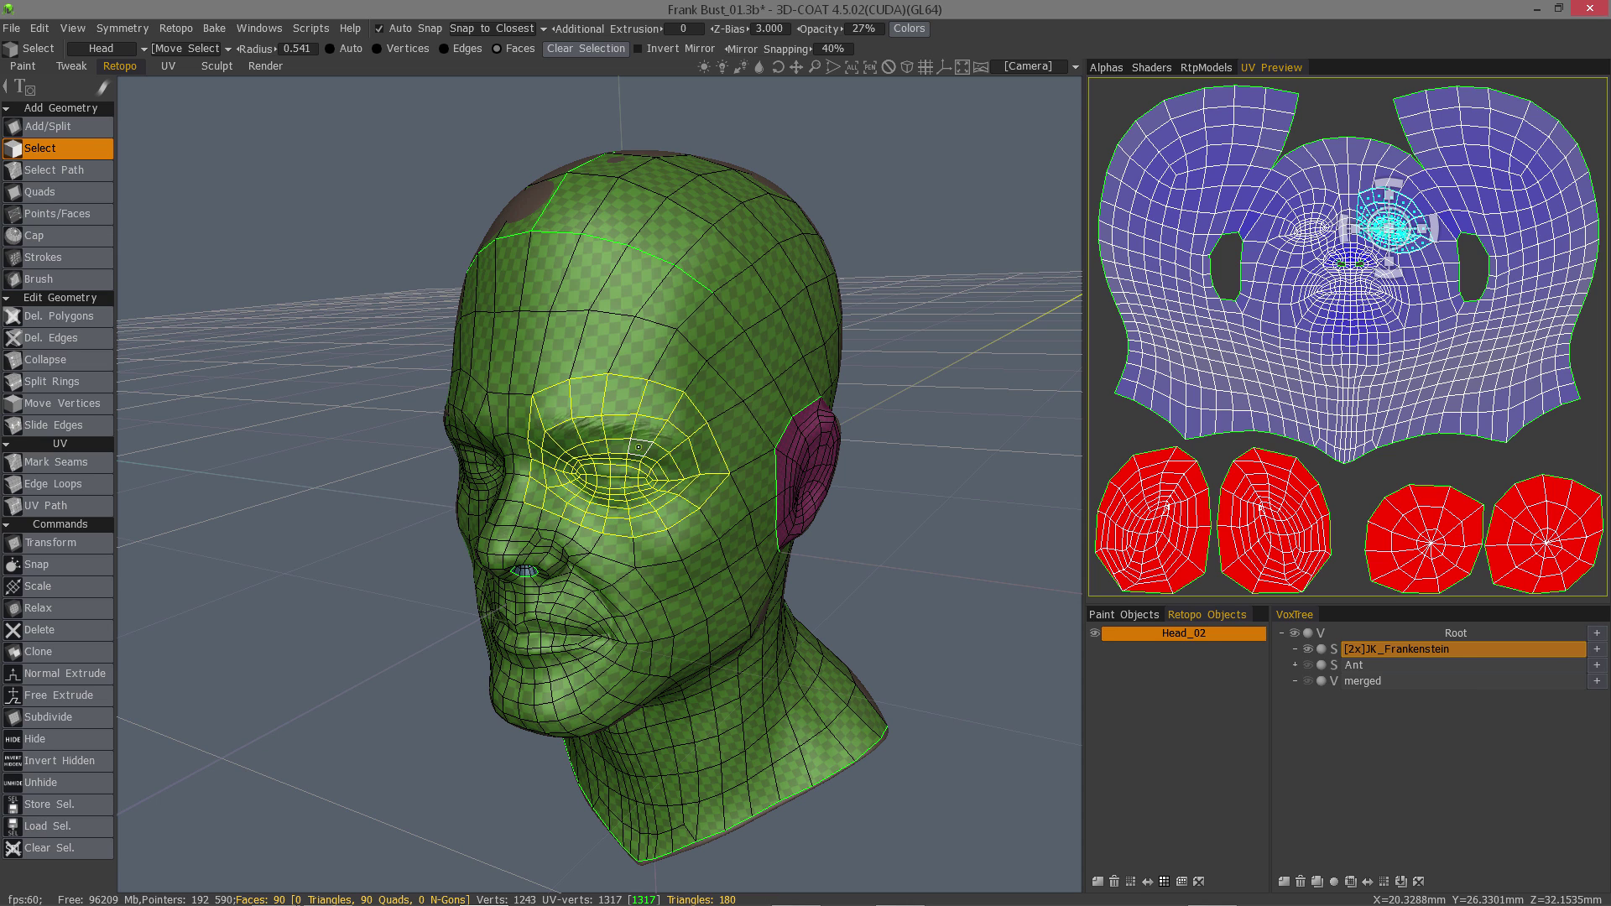
{"action": "mouse_move", "coordinate": [108, 92]}
{"action": "left_click", "coordinate": [74, 802]}
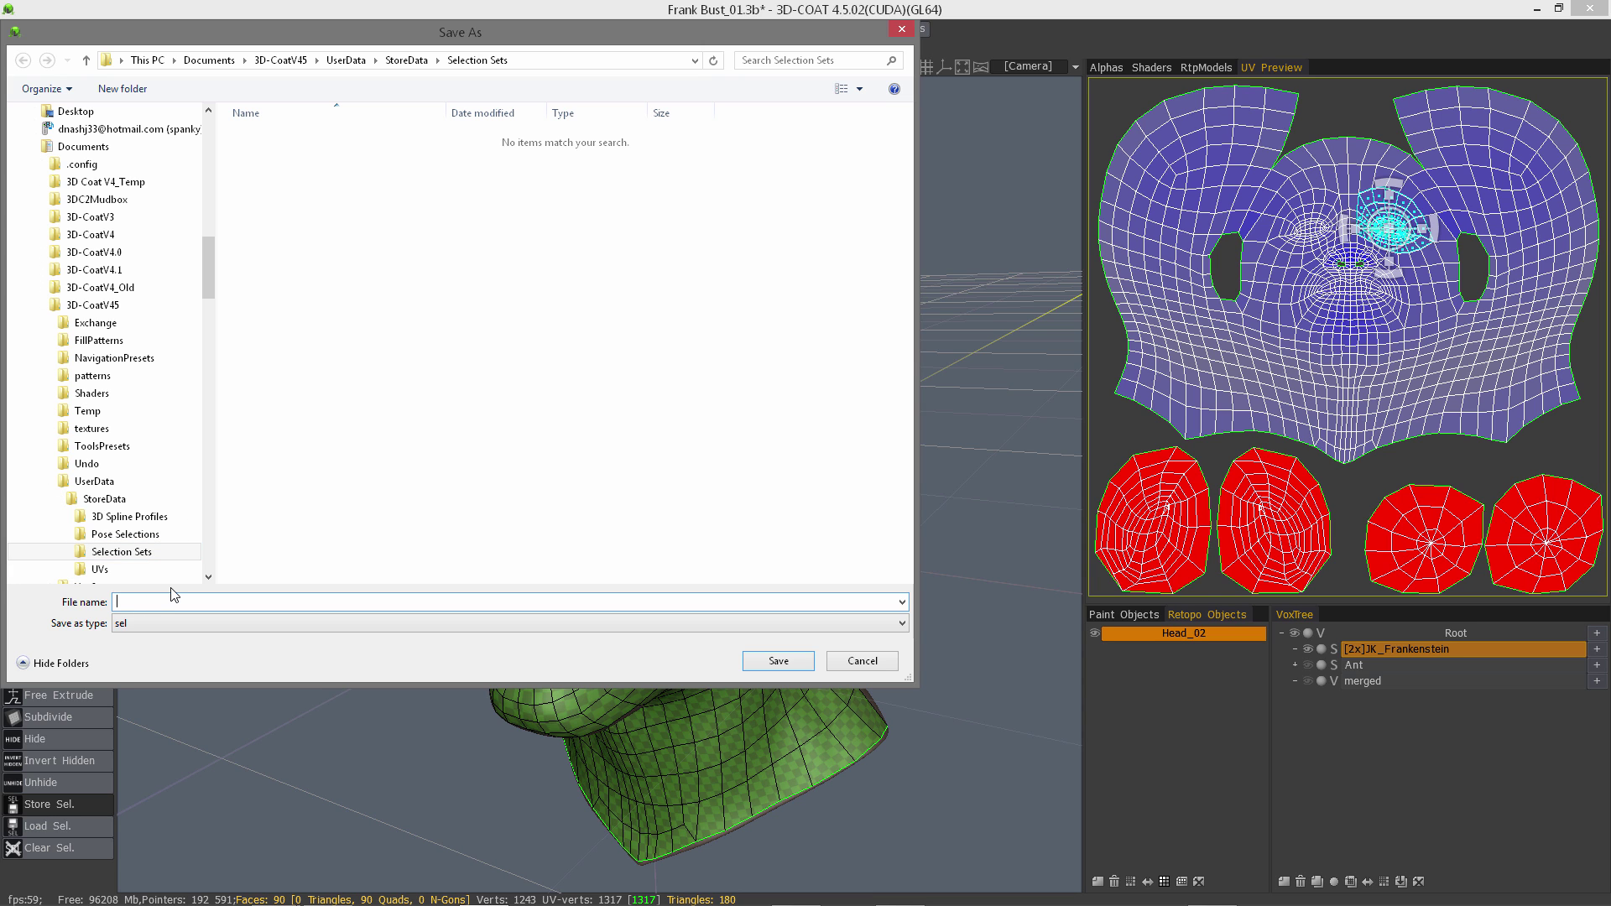
{"action": "type", "text": "eye"}
{"action": "key", "text": "Return"}
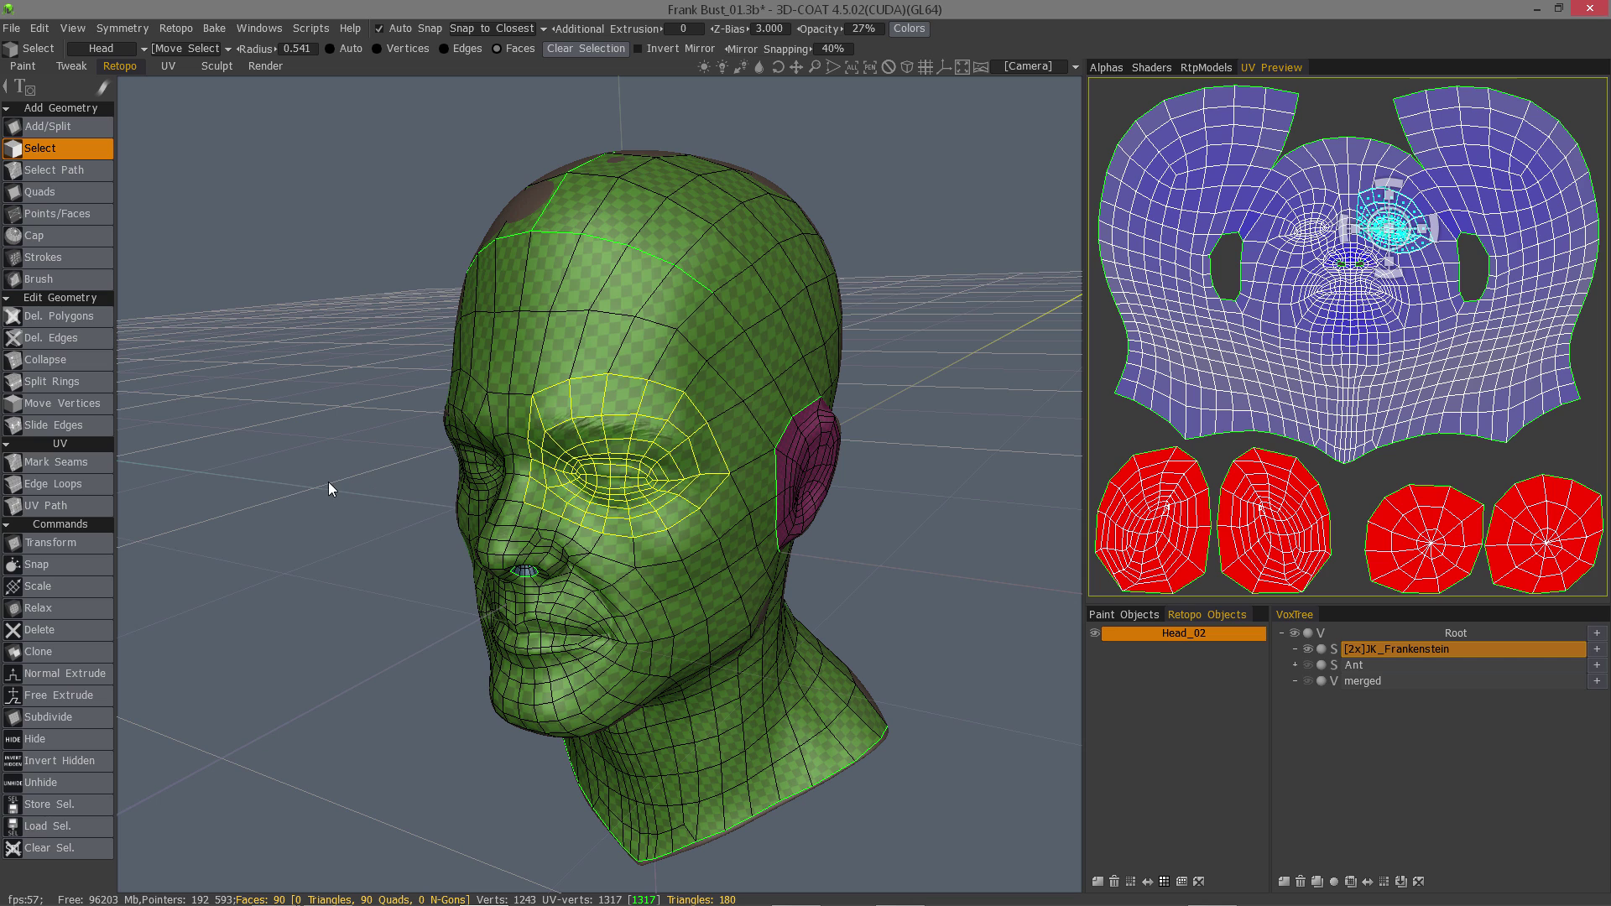
Deselect the faces and load the stored eye.sel selection set.
{"action": "left_click", "coordinate": [292, 480]}
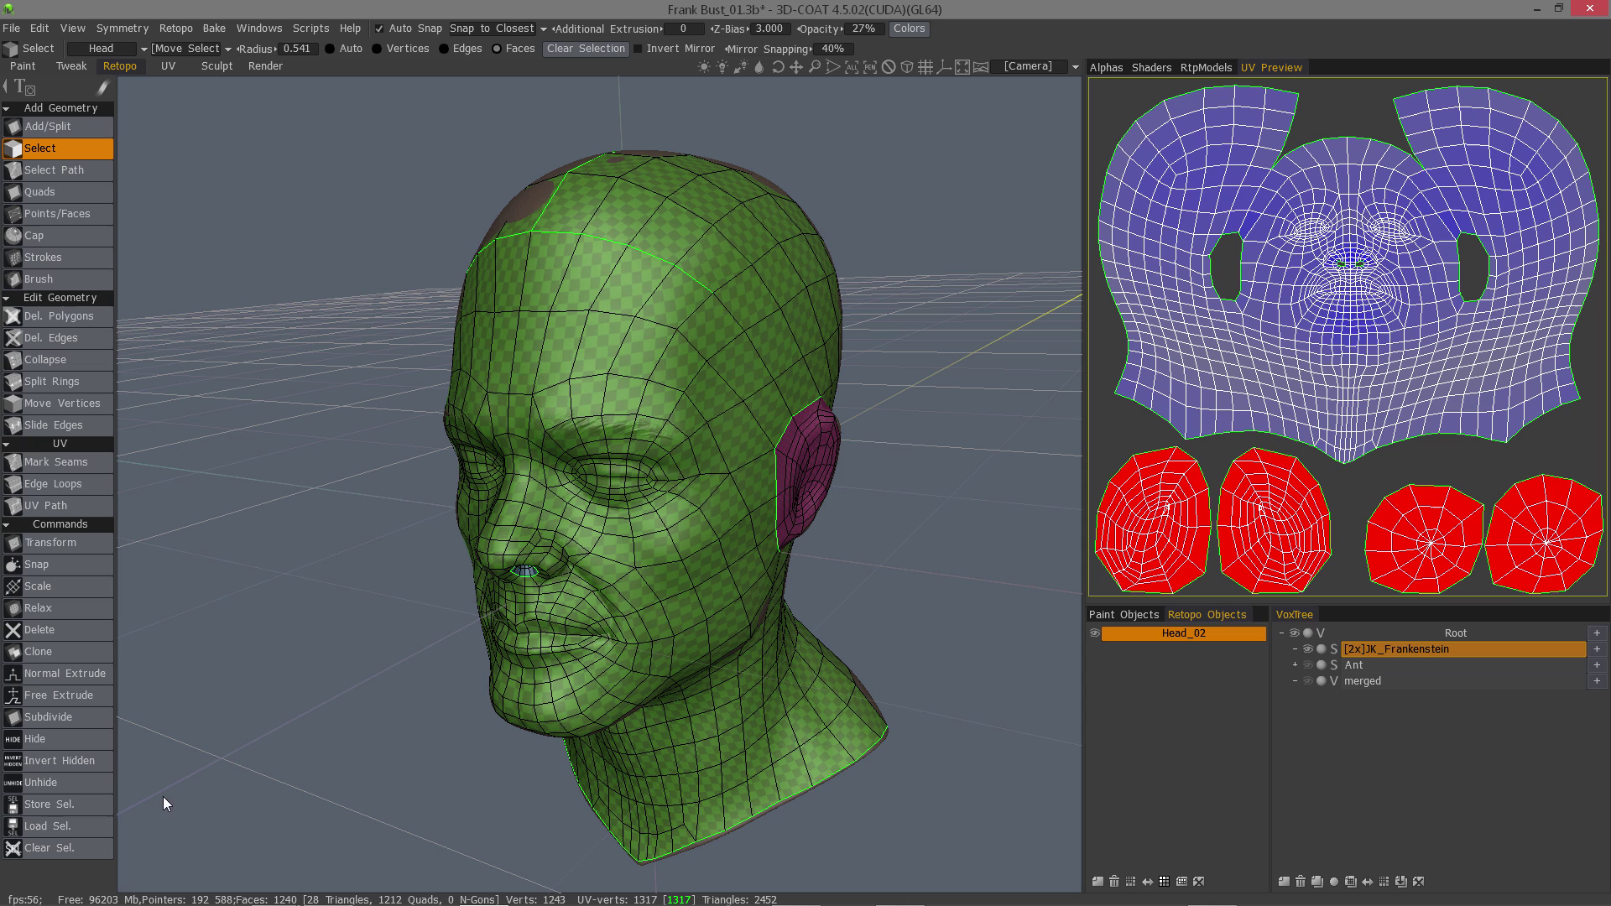
{"action": "left_click", "coordinate": [74, 825]}
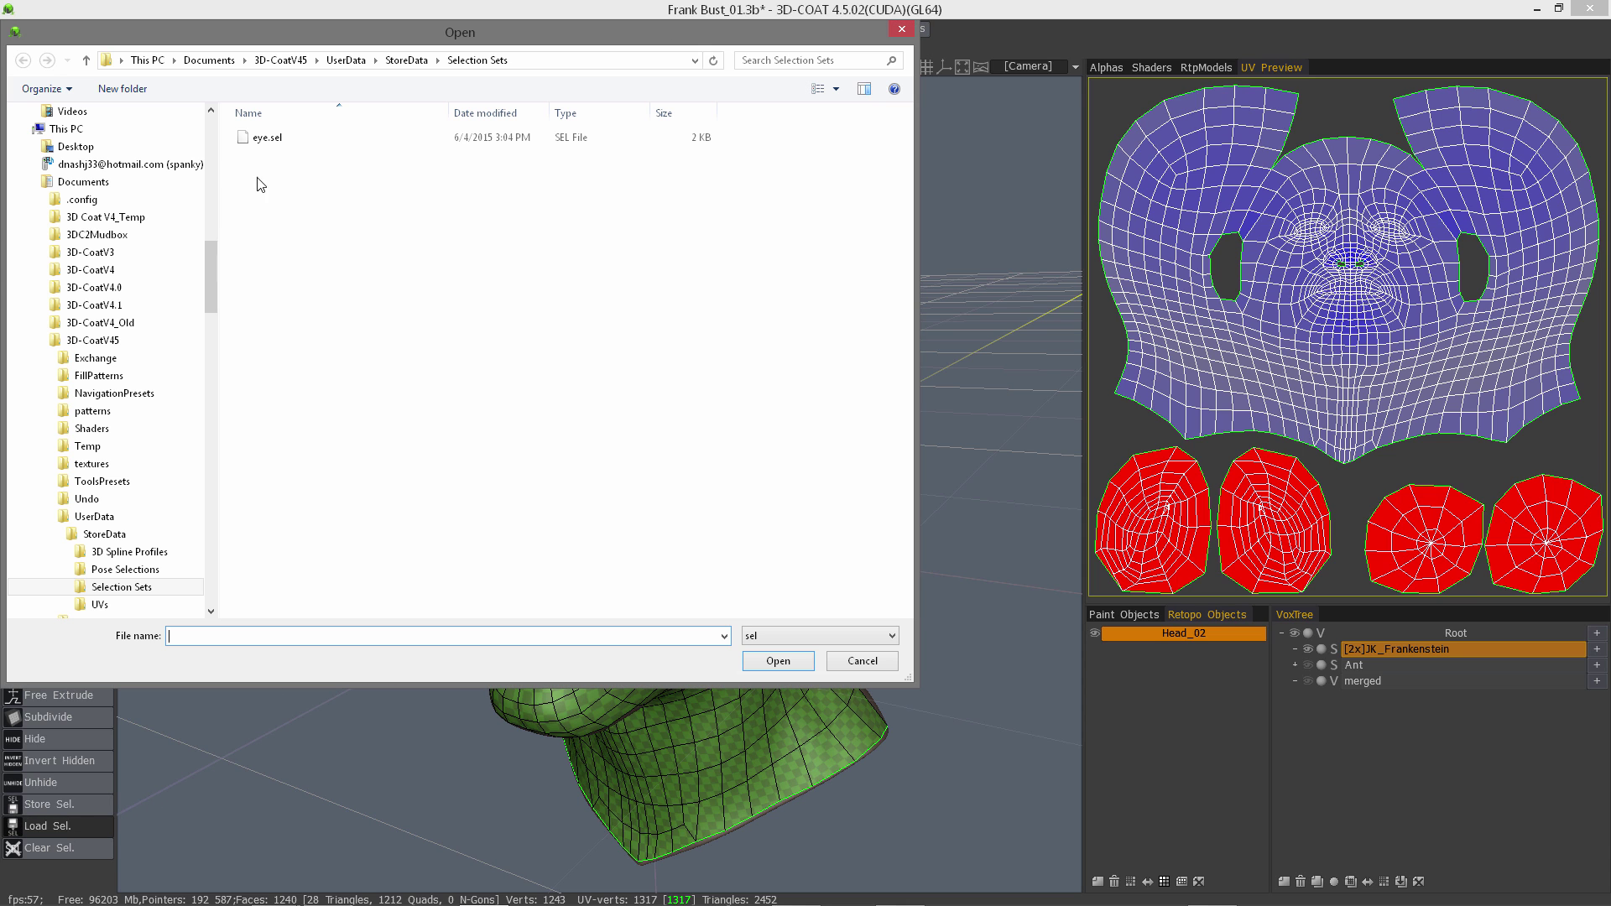
{"action": "double_click", "coordinate": [268, 137]}
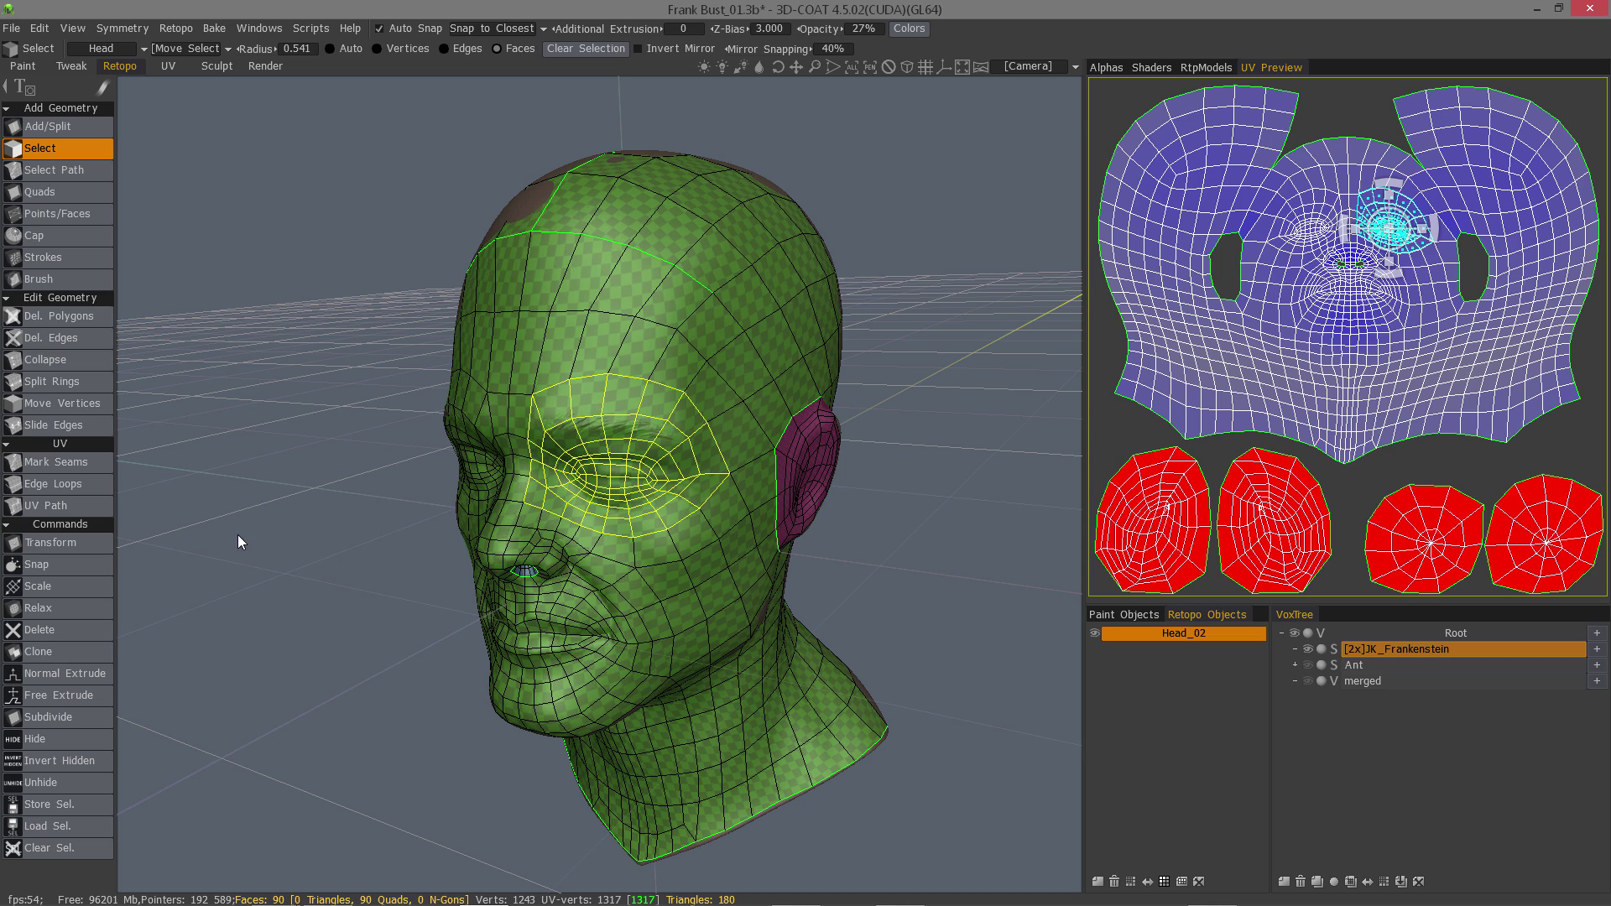
{"action": "right_click_drag", "start_coordinate": [238, 535], "coordinate": [333, 667]}
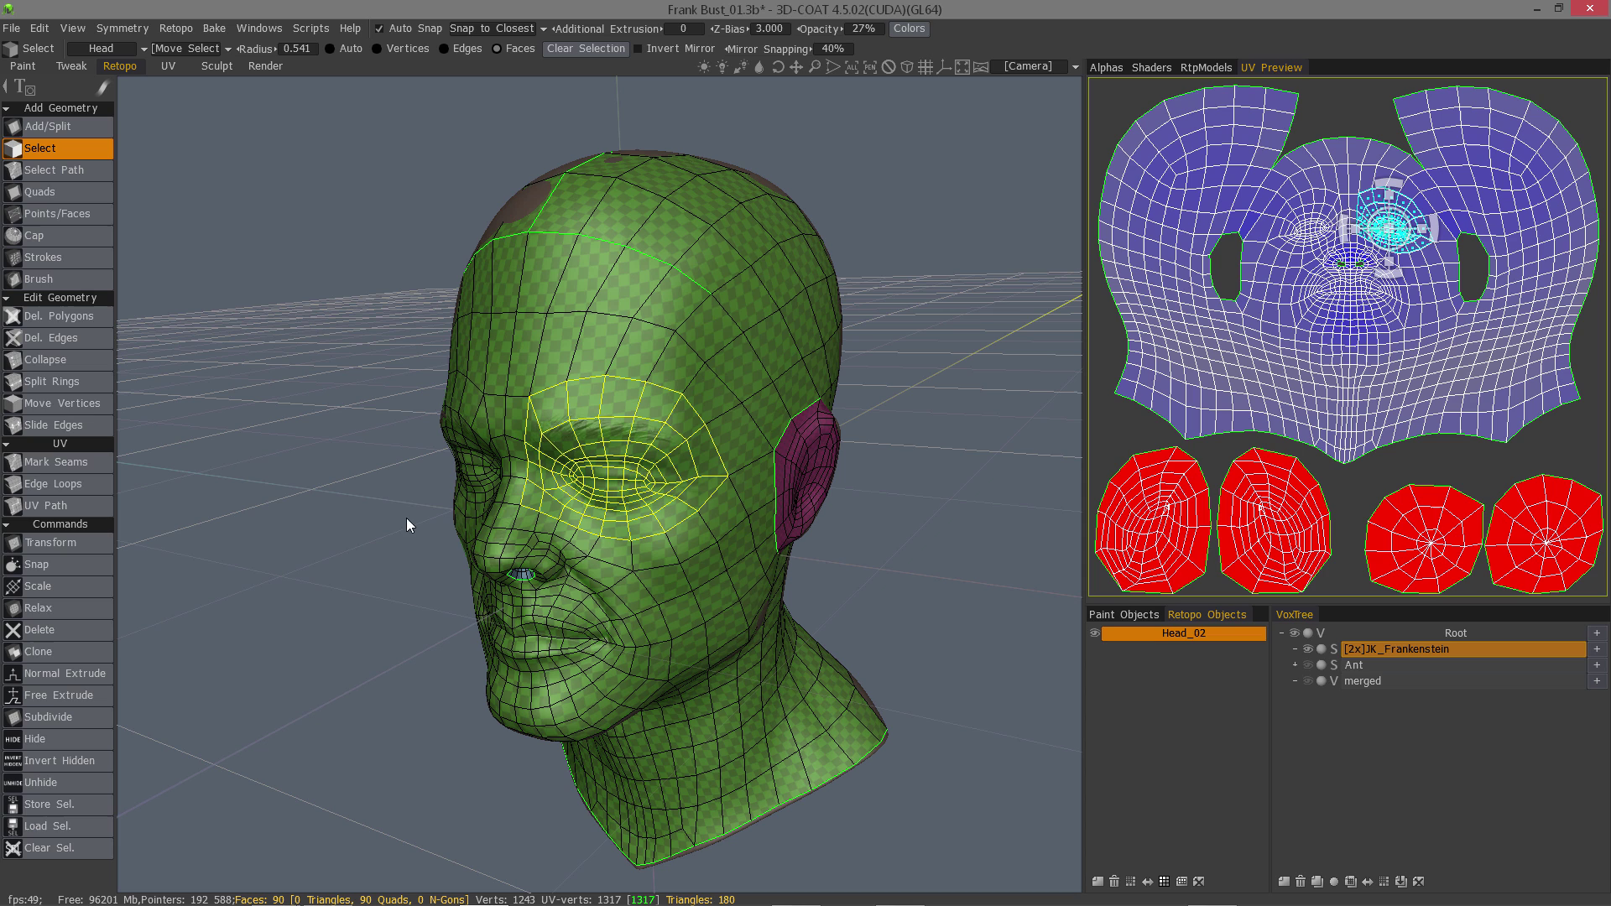
Clear the eye selection and select the leftmost red ear island in the UV preview.
{"action": "key", "text": "space"}
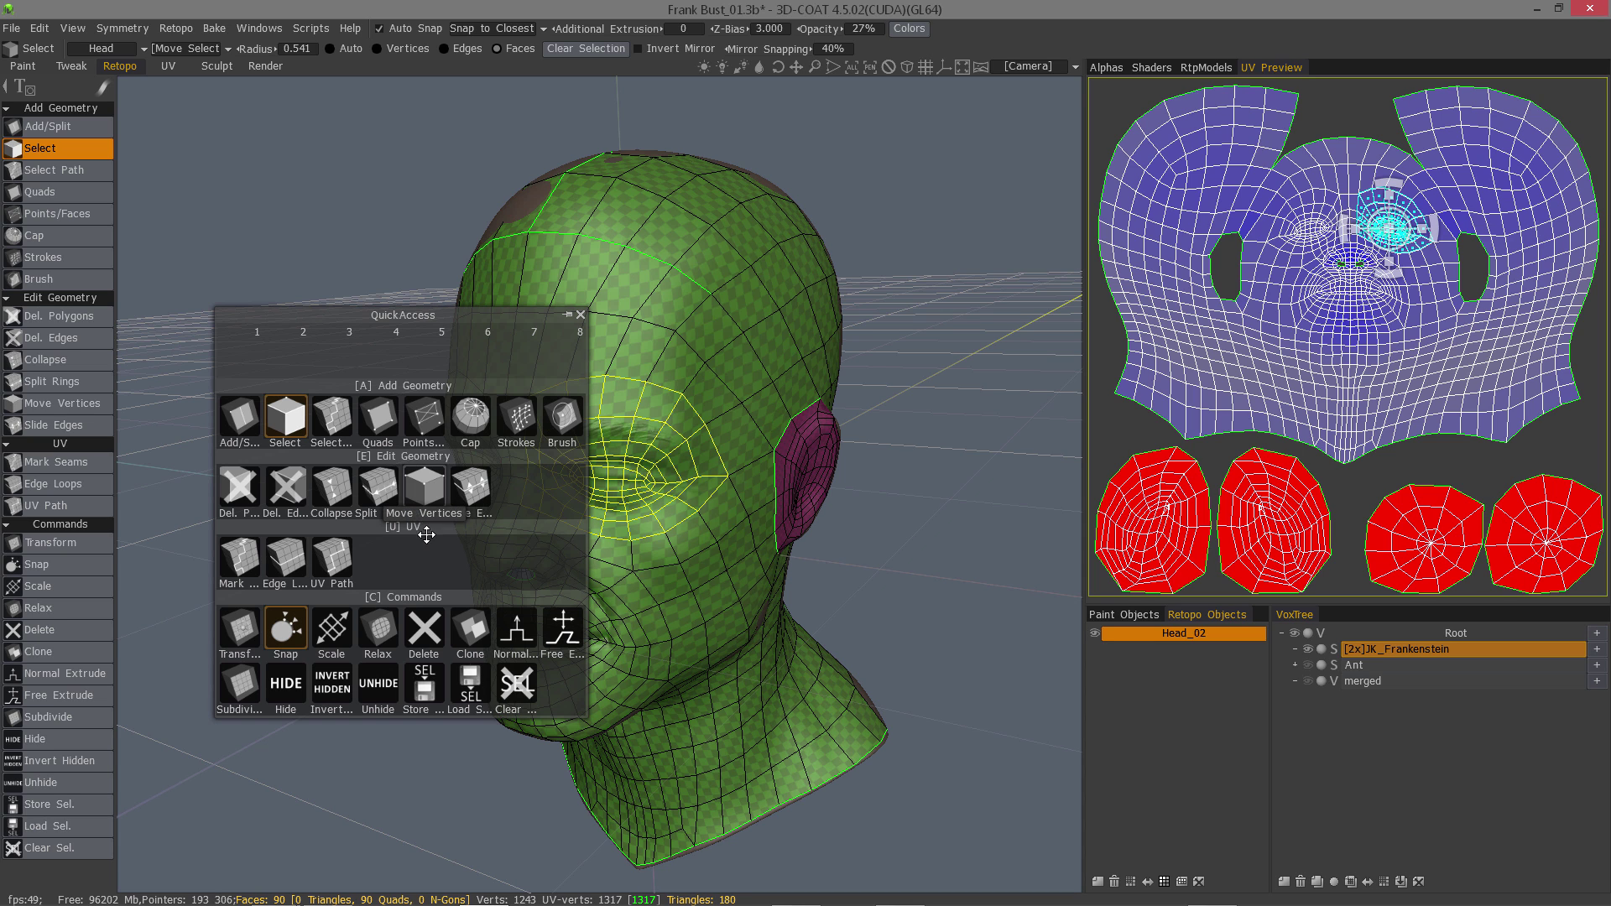
{"action": "left_click", "coordinate": [518, 686]}
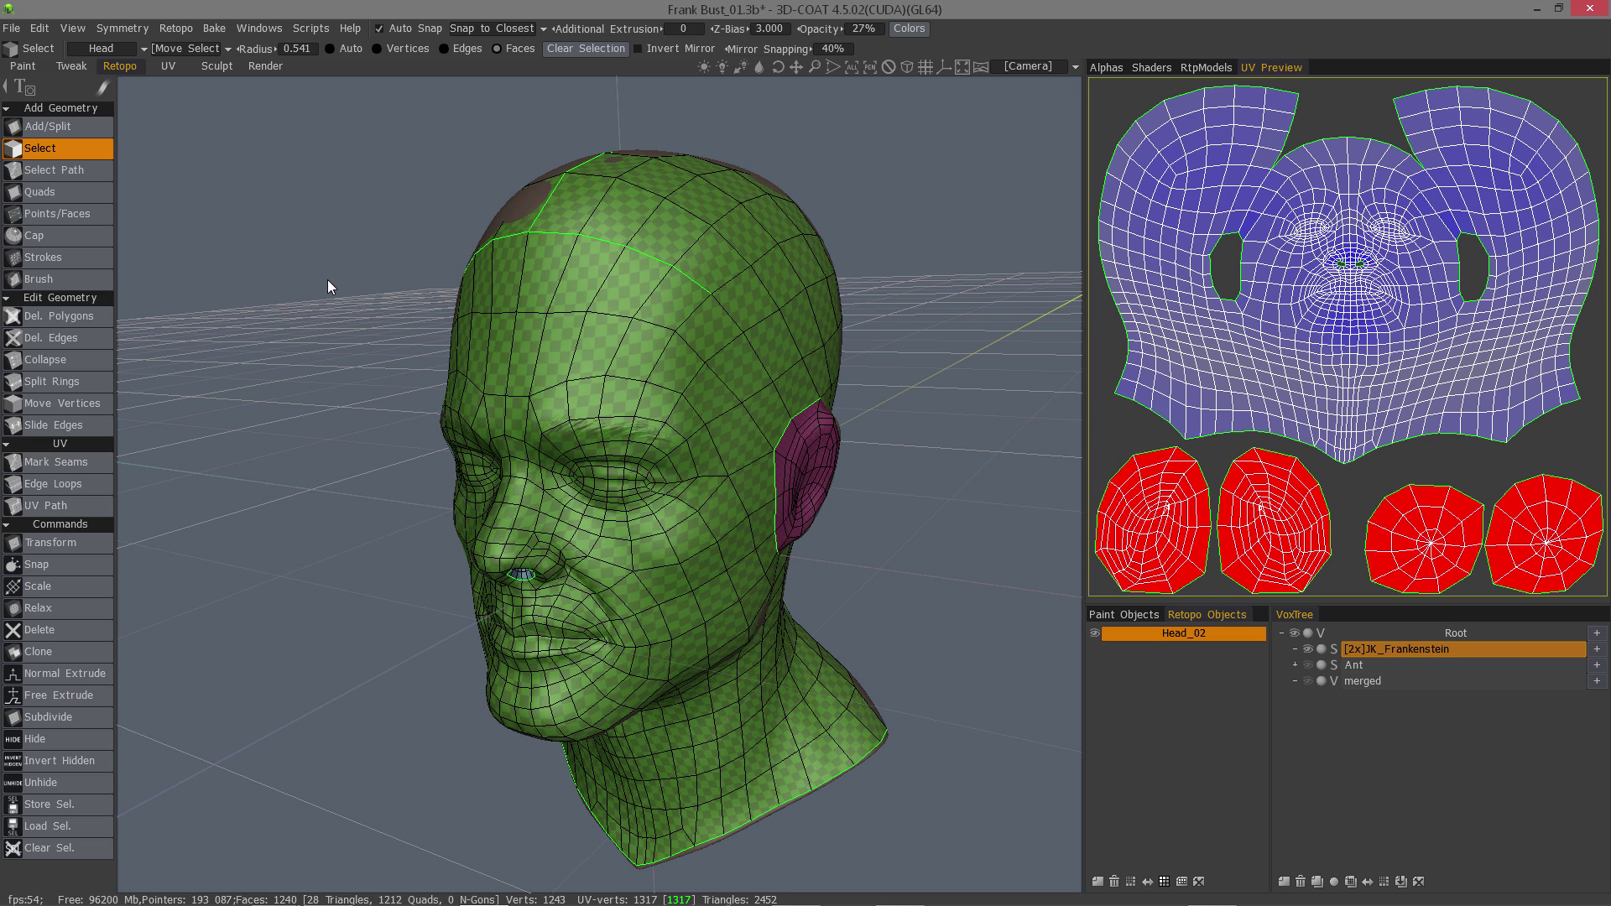
{"action": "left_click_drag", "start_coordinate": [887, 472], "coordinate": [904, 471]}
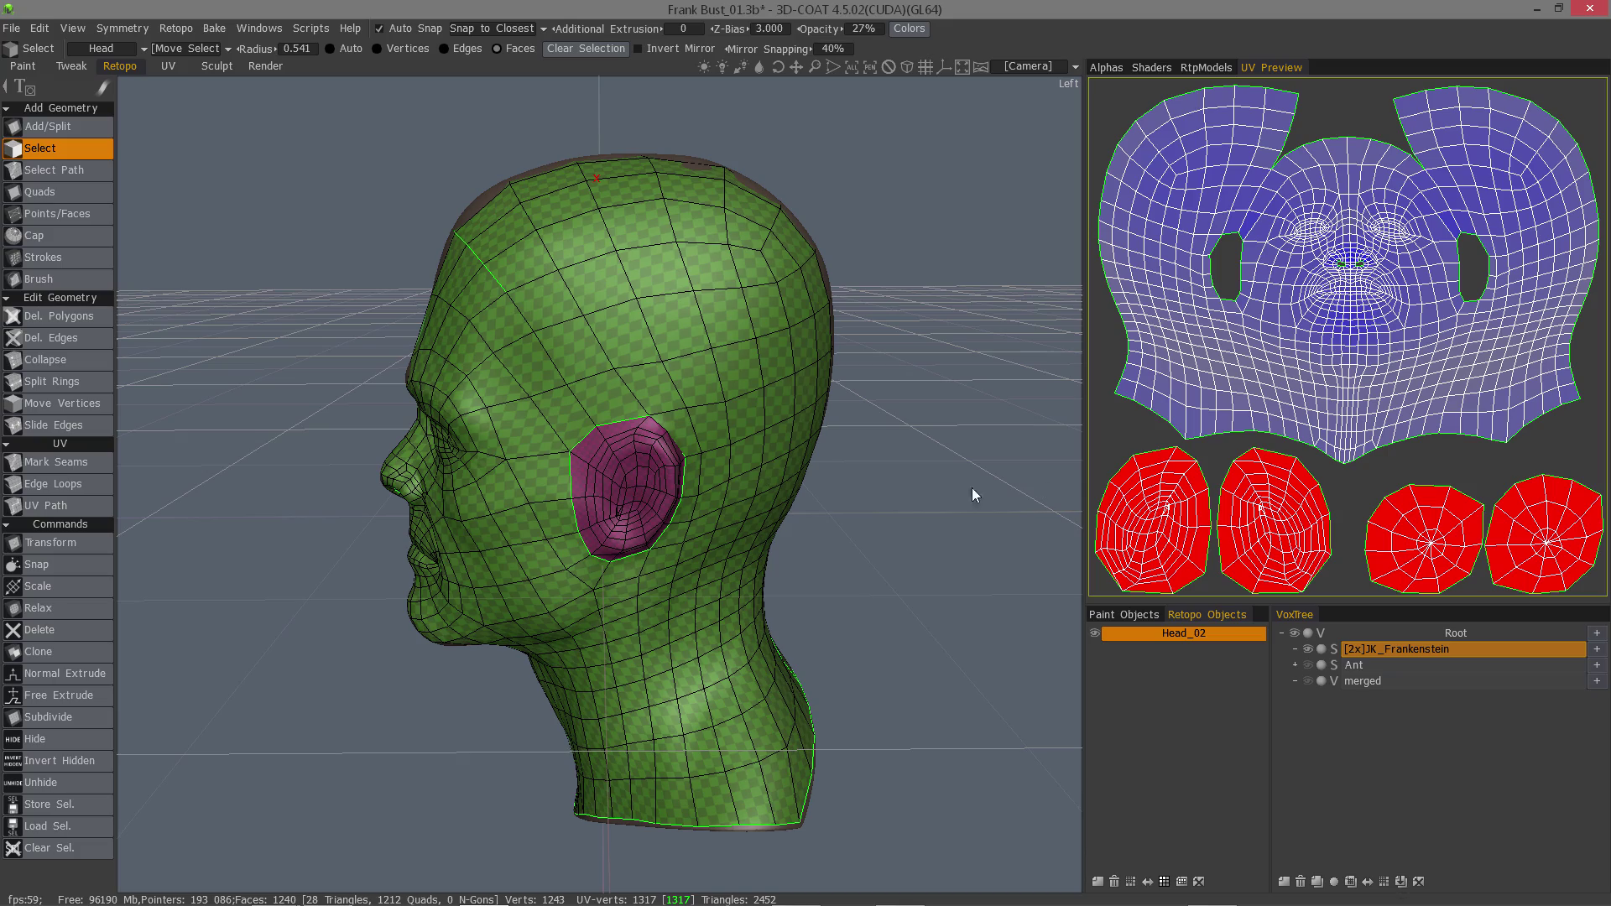
{"action": "left_click_drag", "start_coordinate": [628, 285], "coordinate": [1007, 494], "text": "alt"}
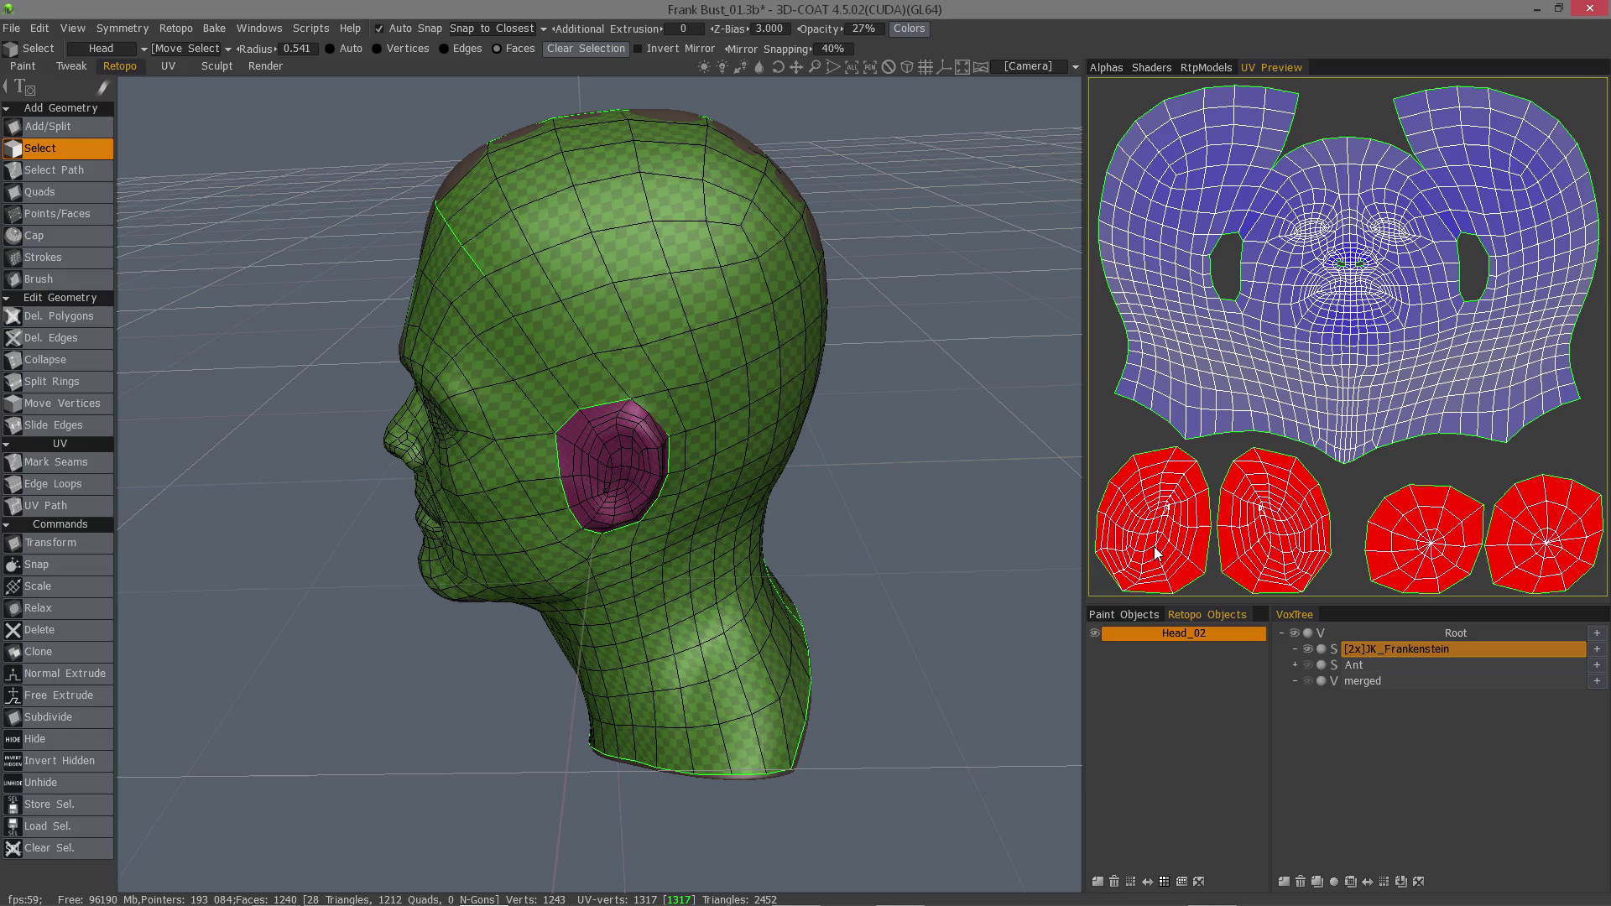
{"action": "mouse_move", "coordinate": [613, 420]}
{"action": "left_mouse_down", "text": "alt"}
{"action": "mouse_move", "coordinate": [629, 417]}
{"action": "mouse_move", "coordinate": [537, 373]}
{"action": "mouse_move", "coordinate": [608, 446]}
{"action": "left_mouse_up", "text": "alt"}
{"action": "right_click_drag", "start_coordinate": [549, 419], "coordinate": [588, 398], "text": "alt"}
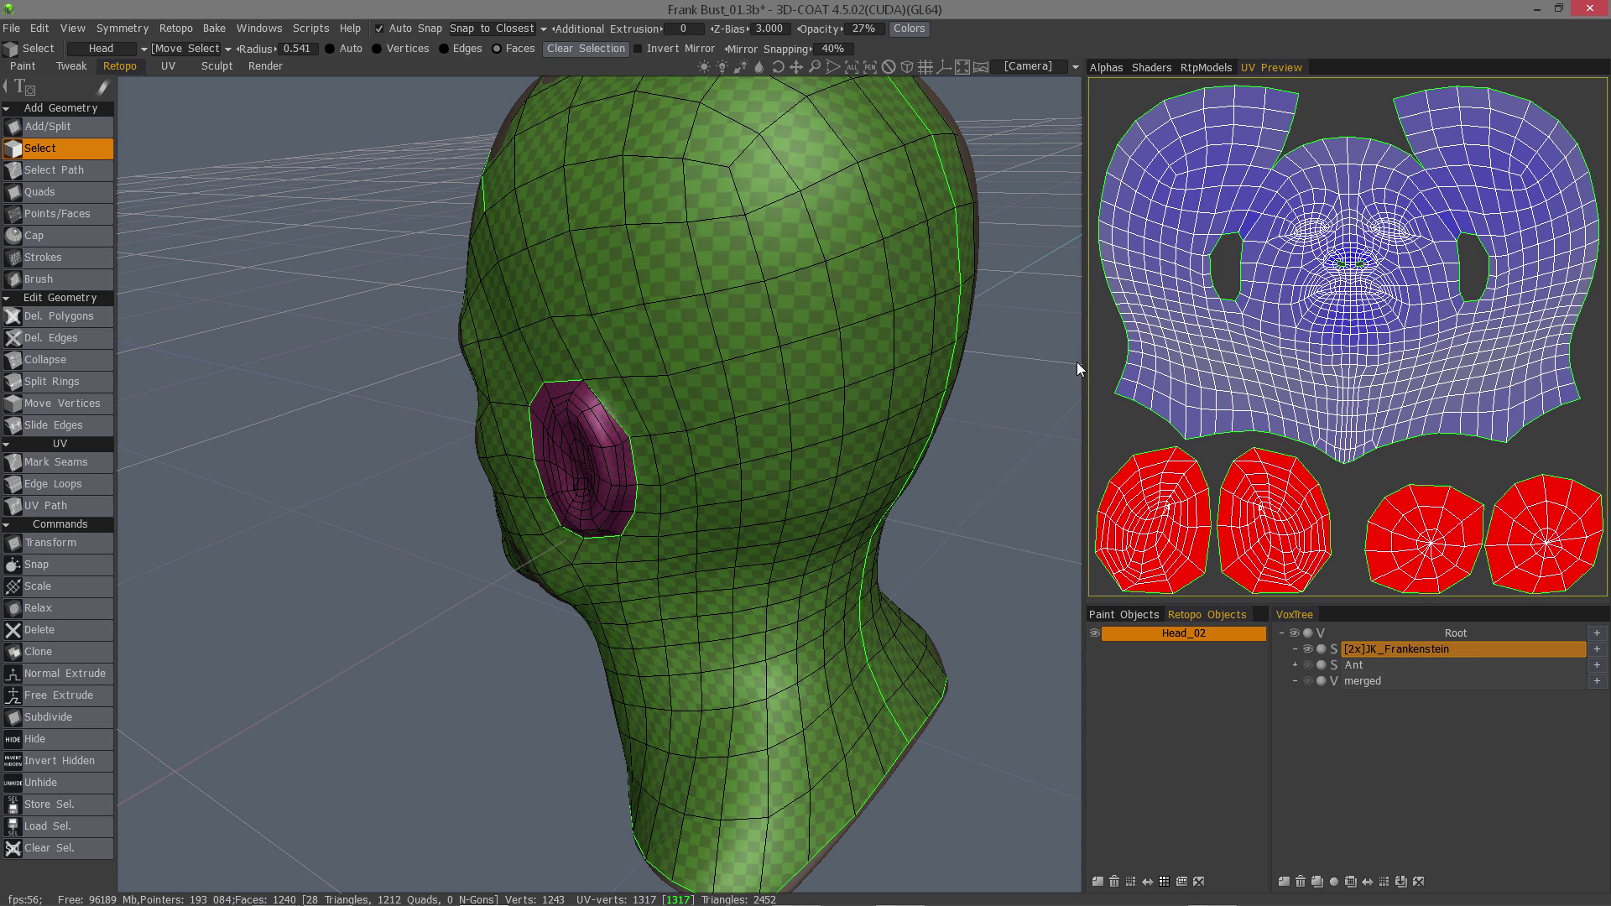
{"action": "left_click", "coordinate": [1157, 539]}
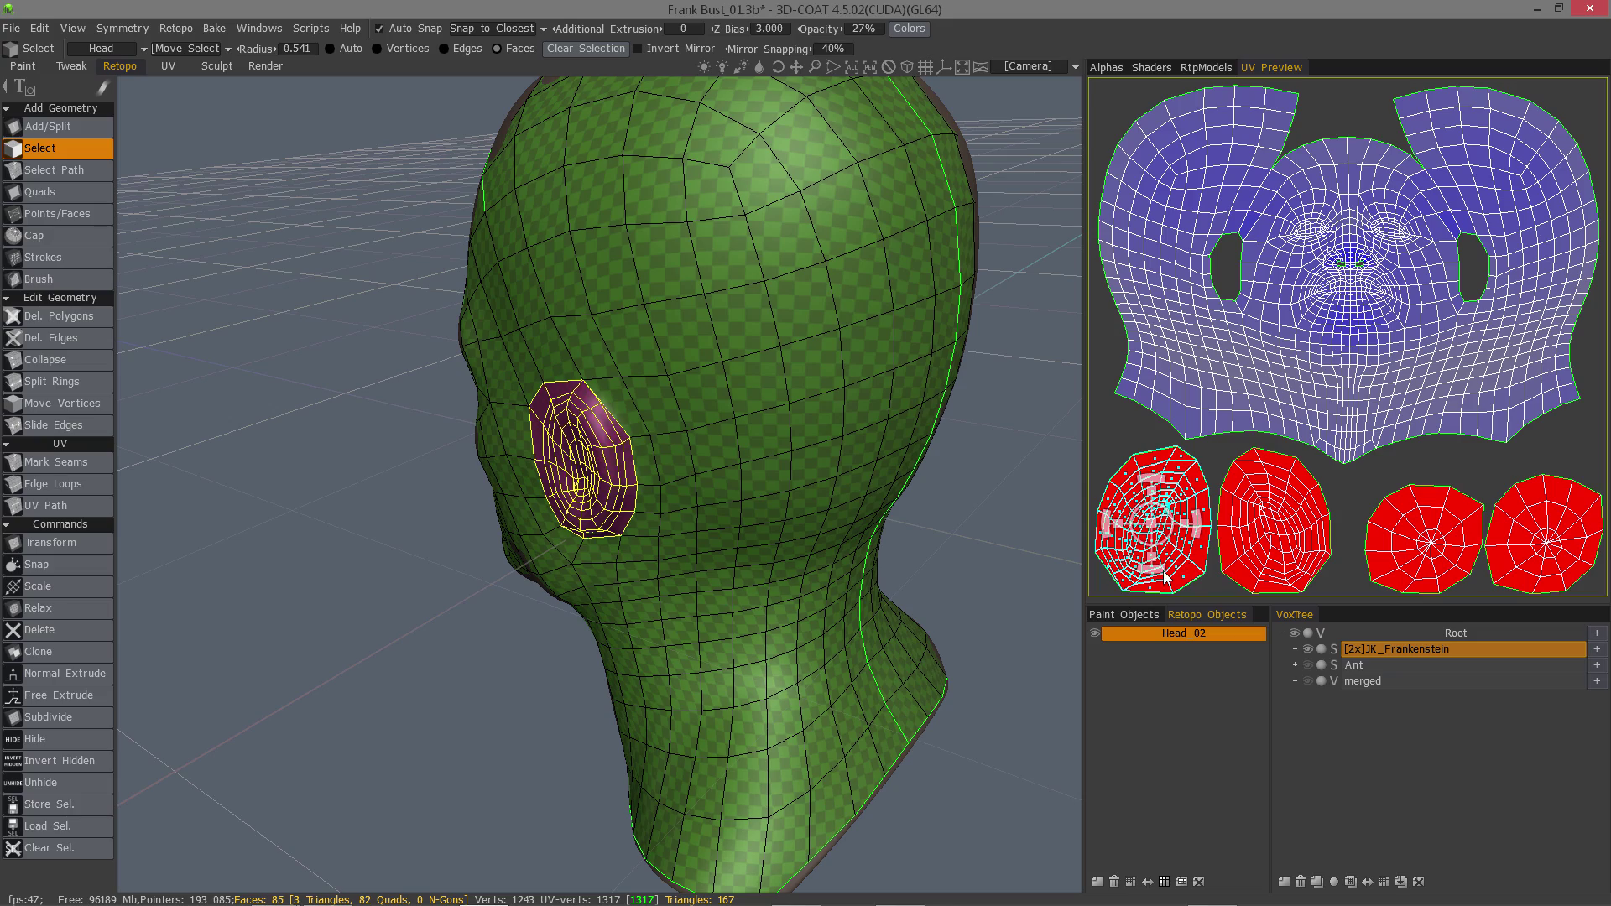
Try a uniform scale of 50% on the selected ear faces and return the scaling percentage to 100.
{"action": "left_click_drag", "start_coordinate": [591, 430], "coordinate": [639, 386], "text": "alt"}
{"action": "middle_click_drag", "start_coordinate": [639, 384], "coordinate": [635, 453]}
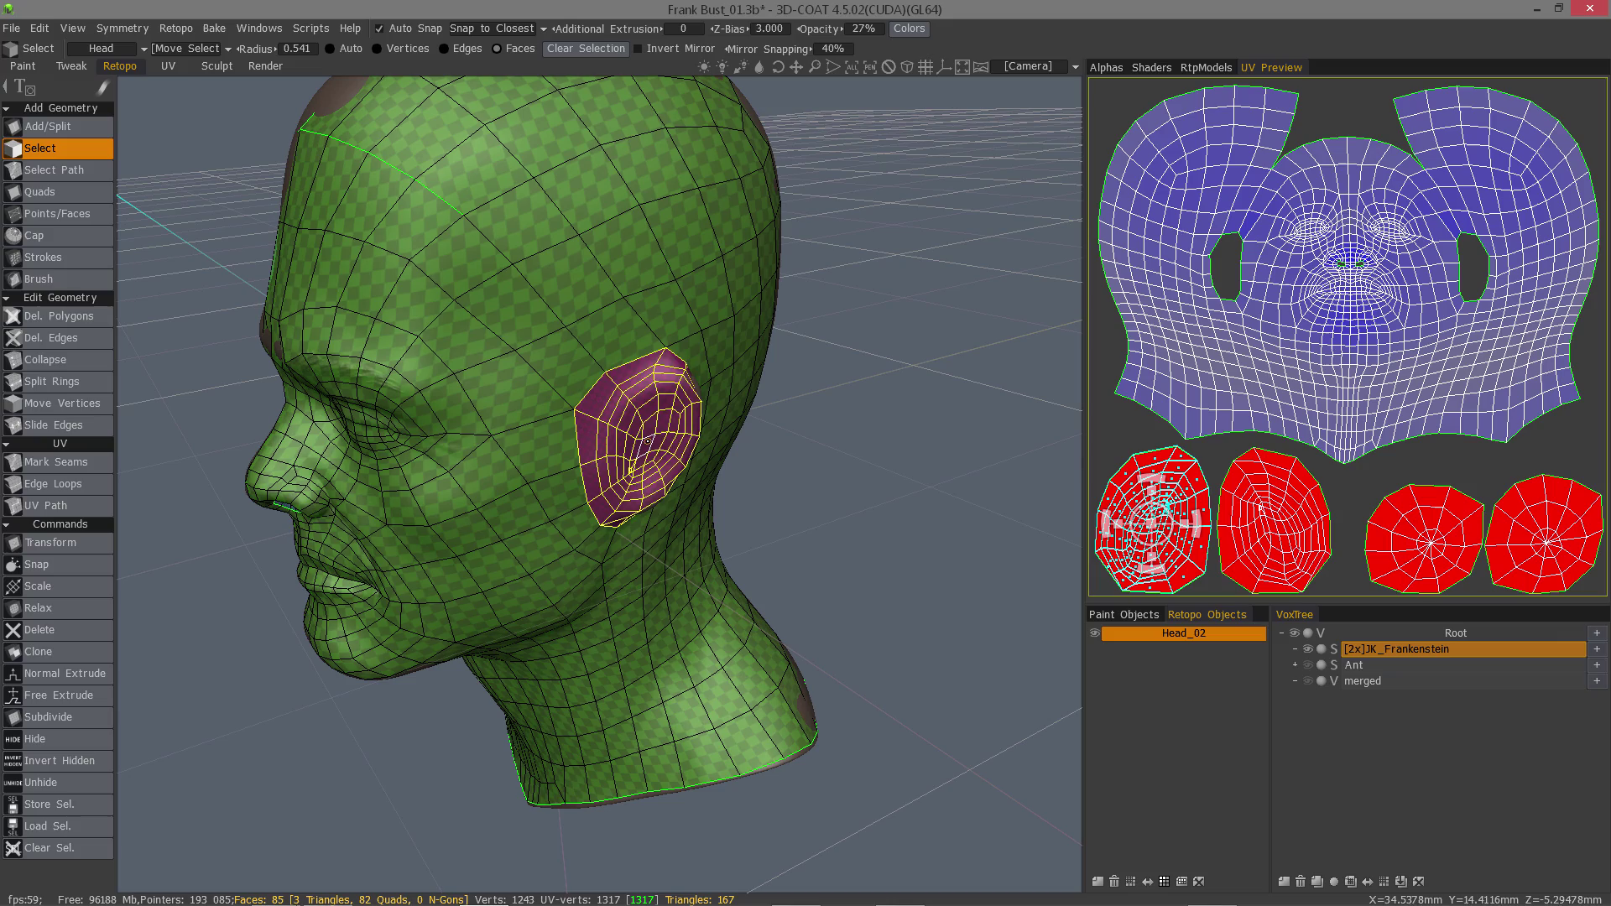
{"action": "left_click_drag", "start_coordinate": [852, 490], "coordinate": [532, 459]}
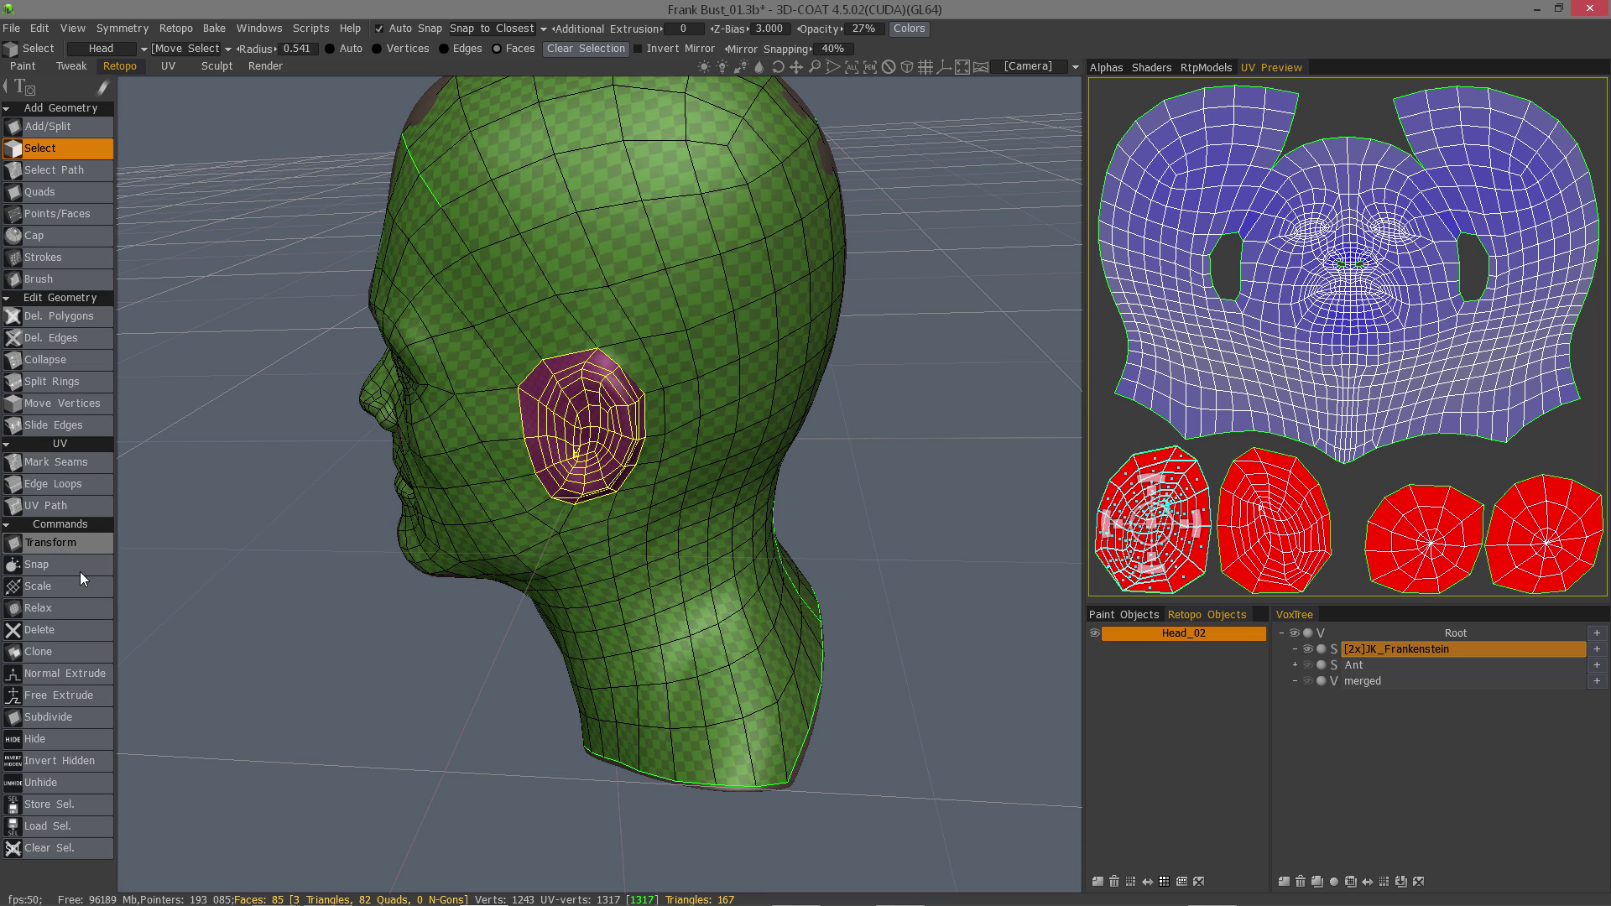
{"action": "left_click", "coordinate": [57, 589]}
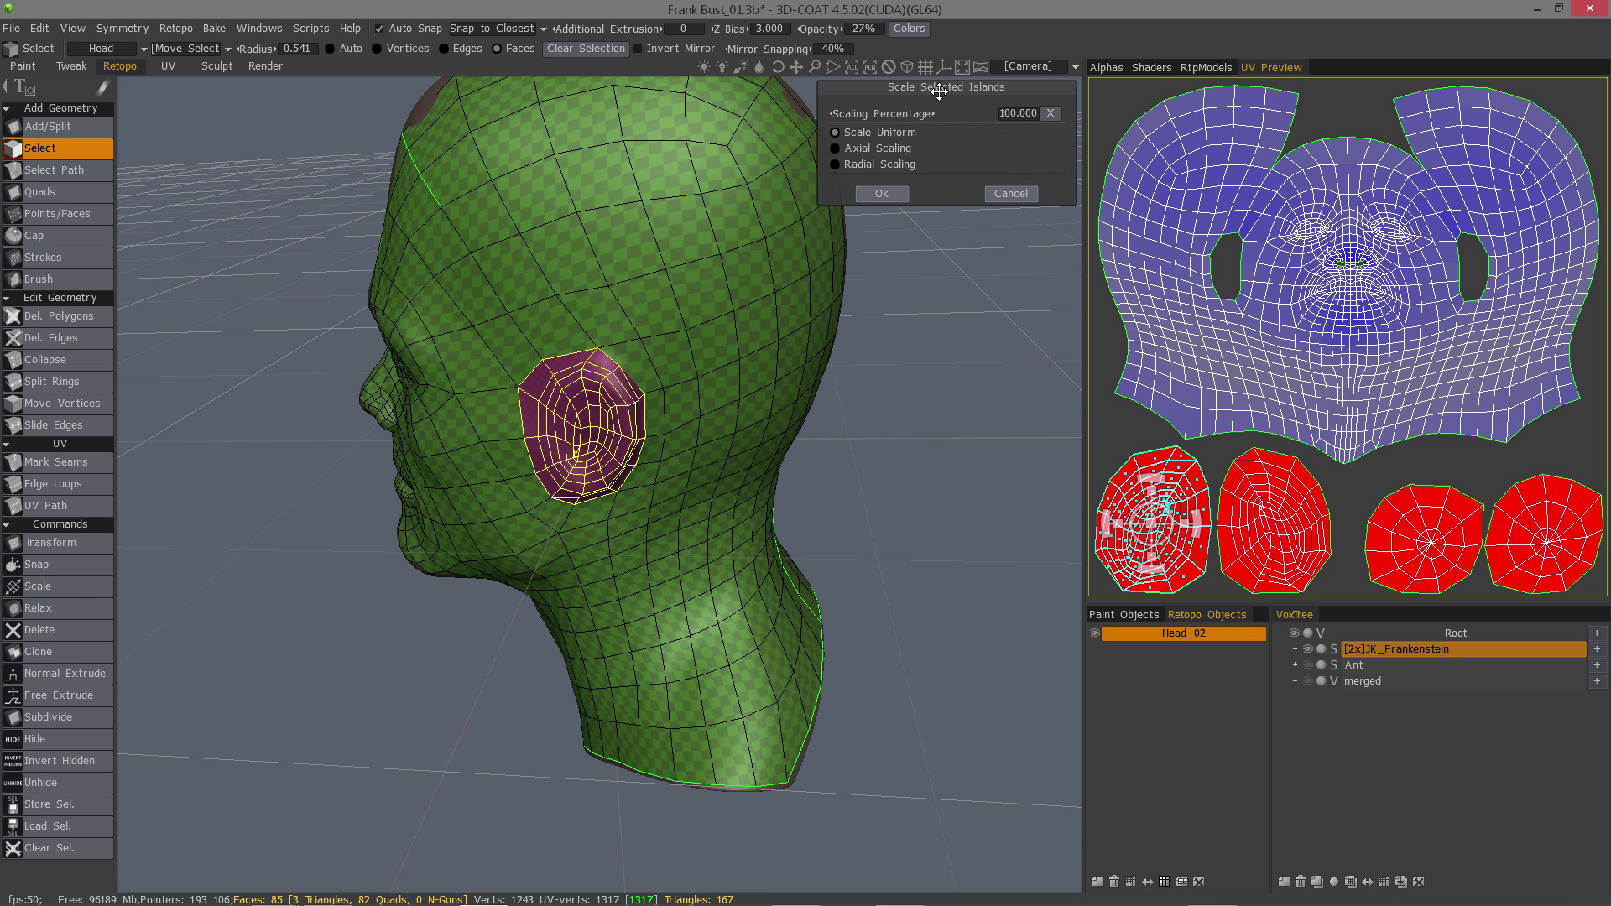
{"action": "left_click_drag", "start_coordinate": [940, 90], "coordinate": [308, 228]}
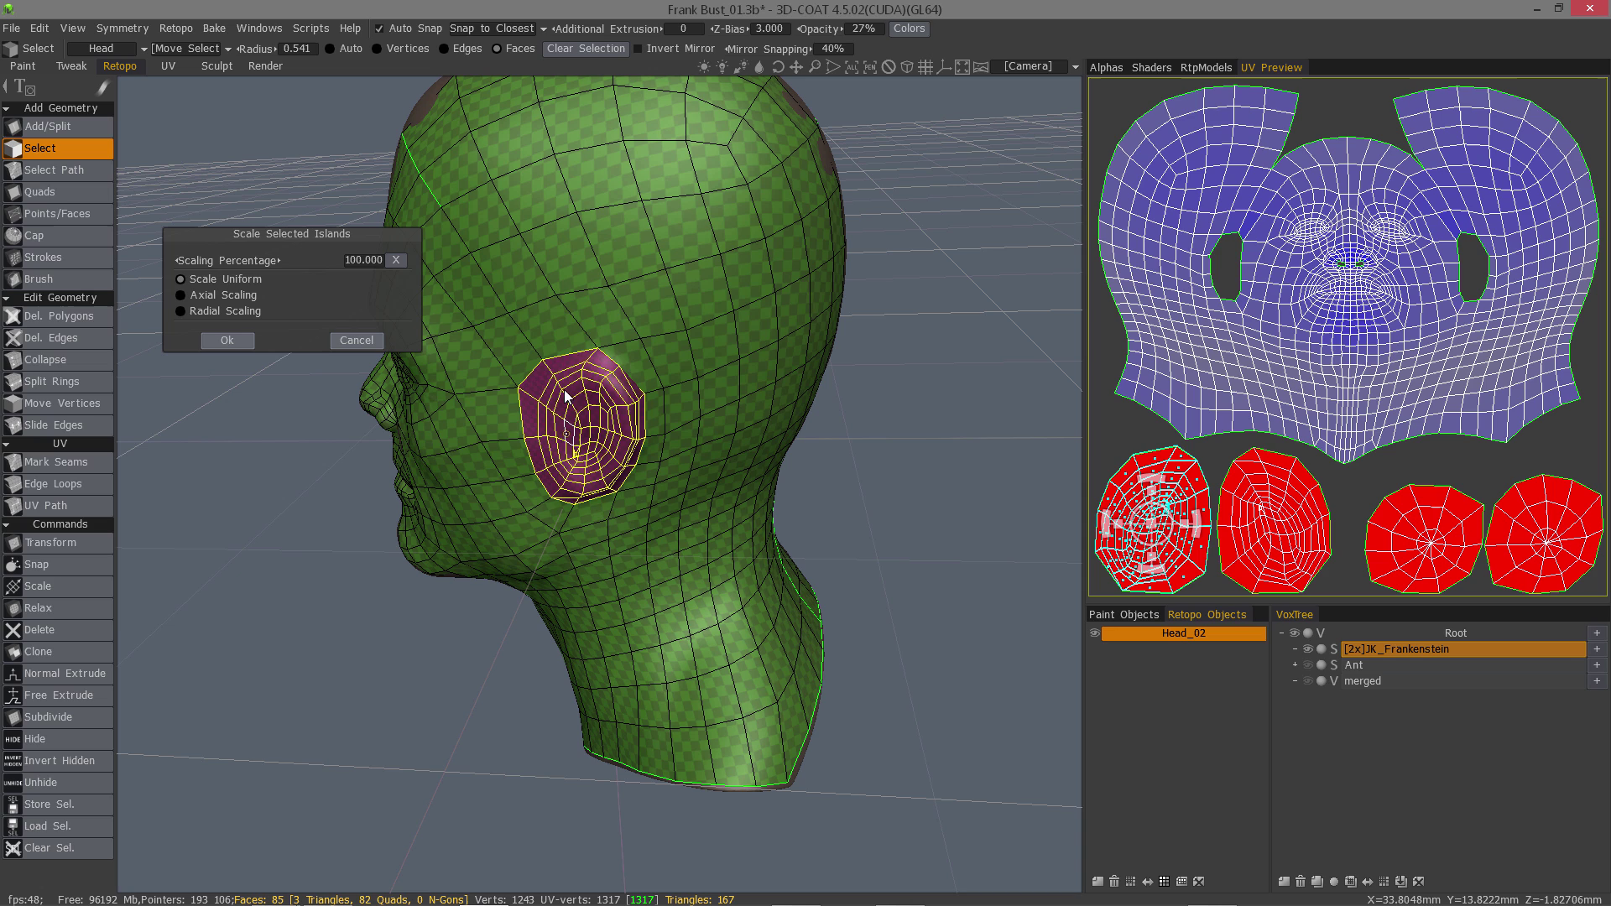
{"action": "left_click", "coordinate": [365, 260]}
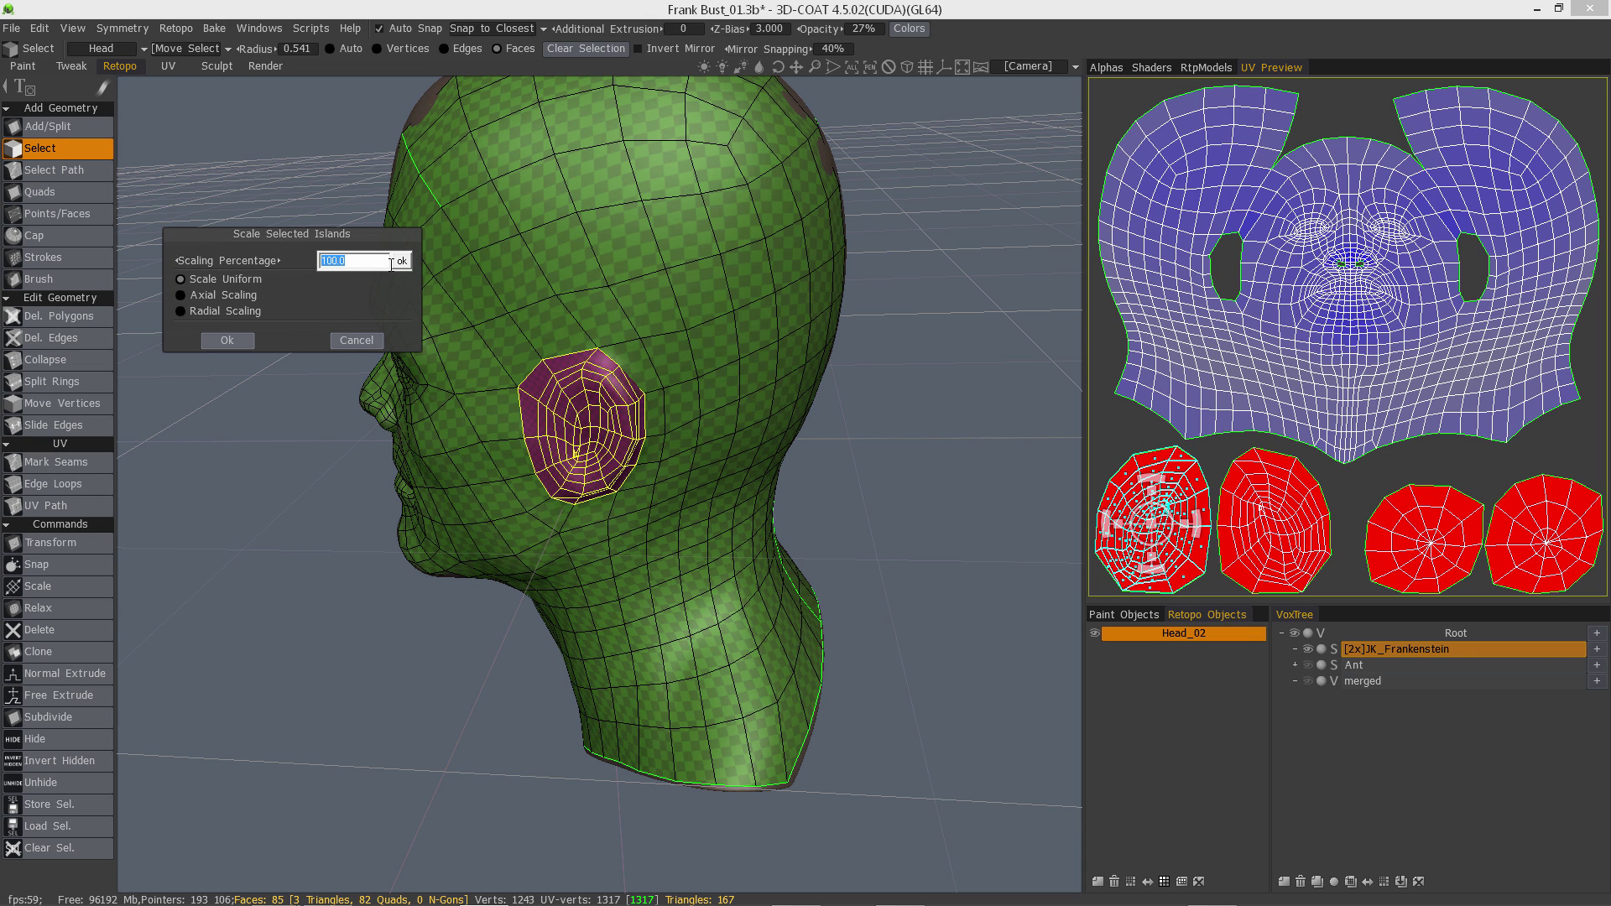
{"action": "type", "text": "50"}
{"action": "left_click", "coordinate": [402, 261]}
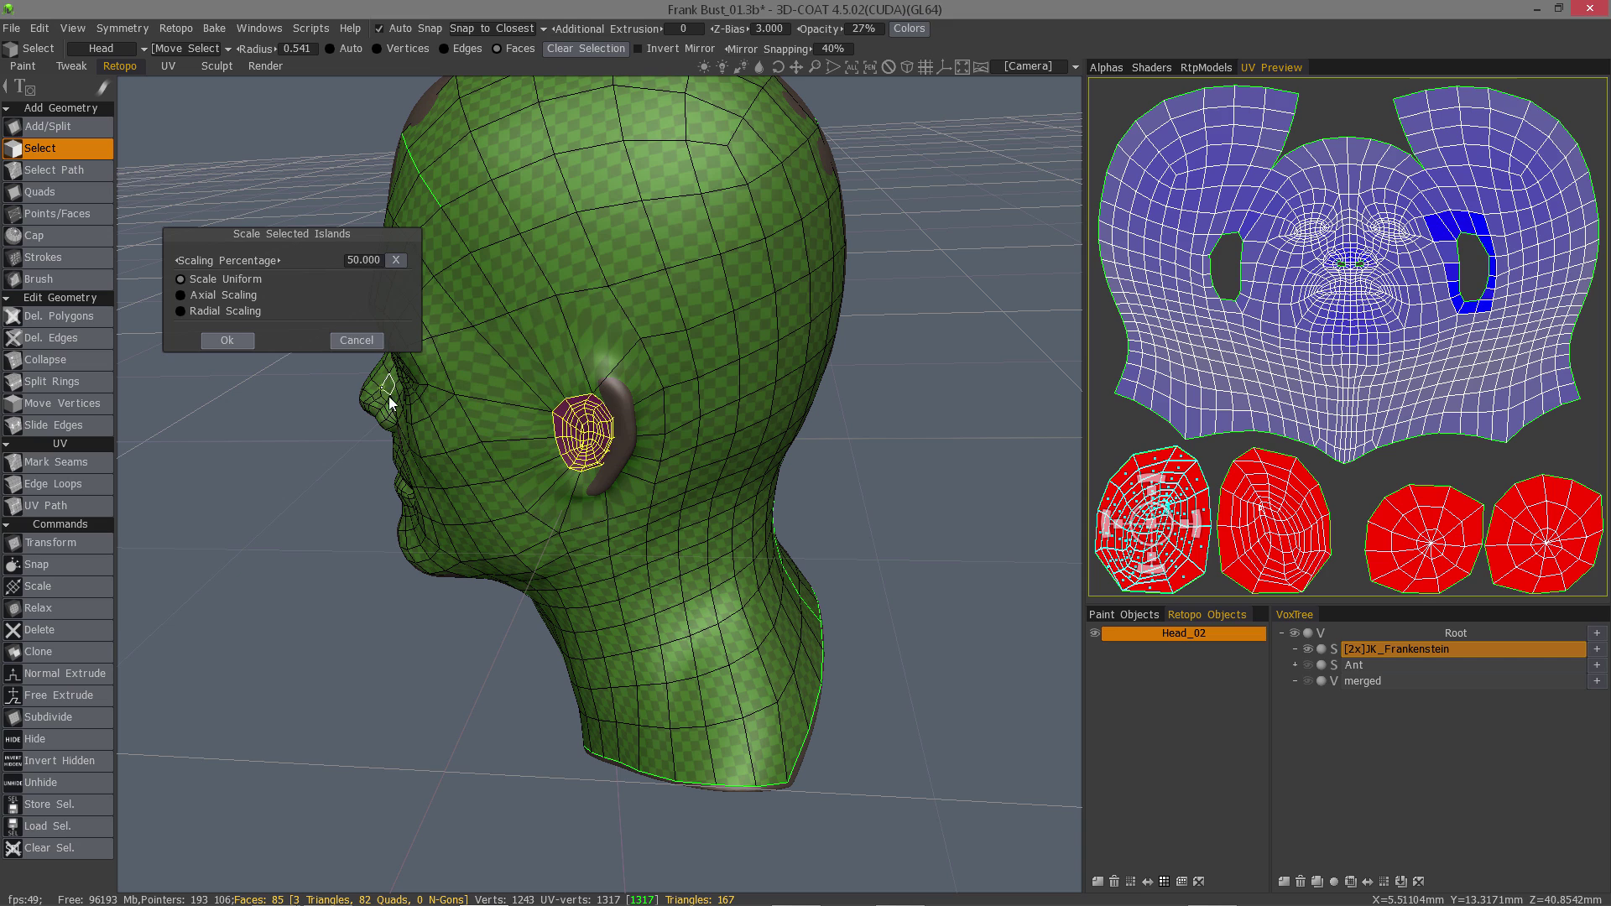
{"action": "left_click", "coordinate": [380, 262]}
{"action": "type", "text": "100"}
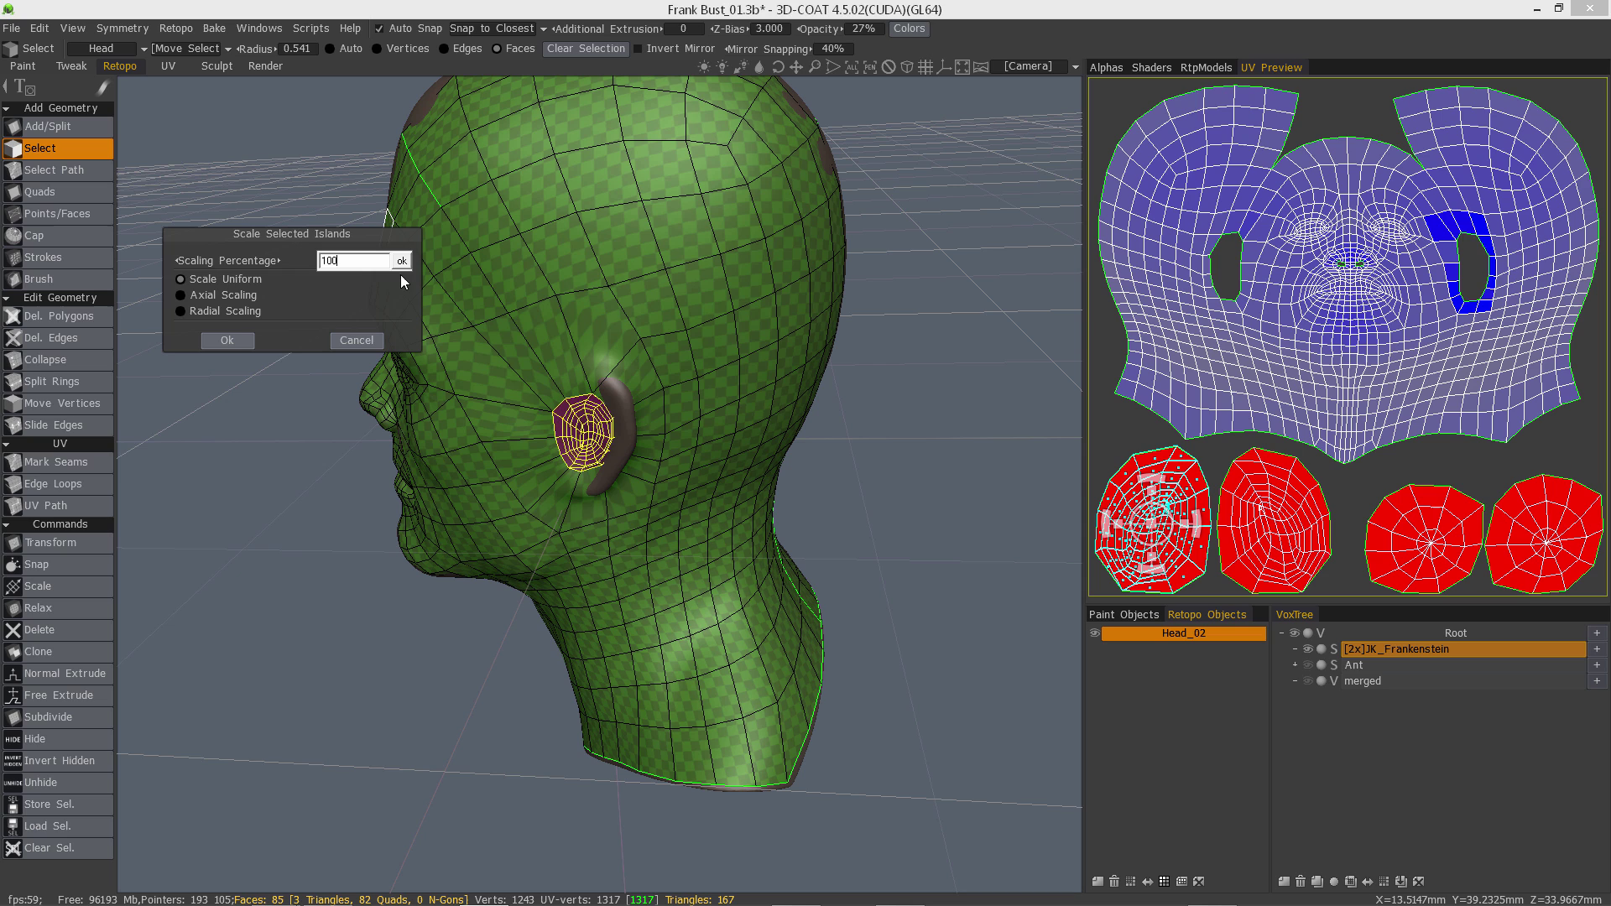
{"action": "left_click", "coordinate": [402, 261]}
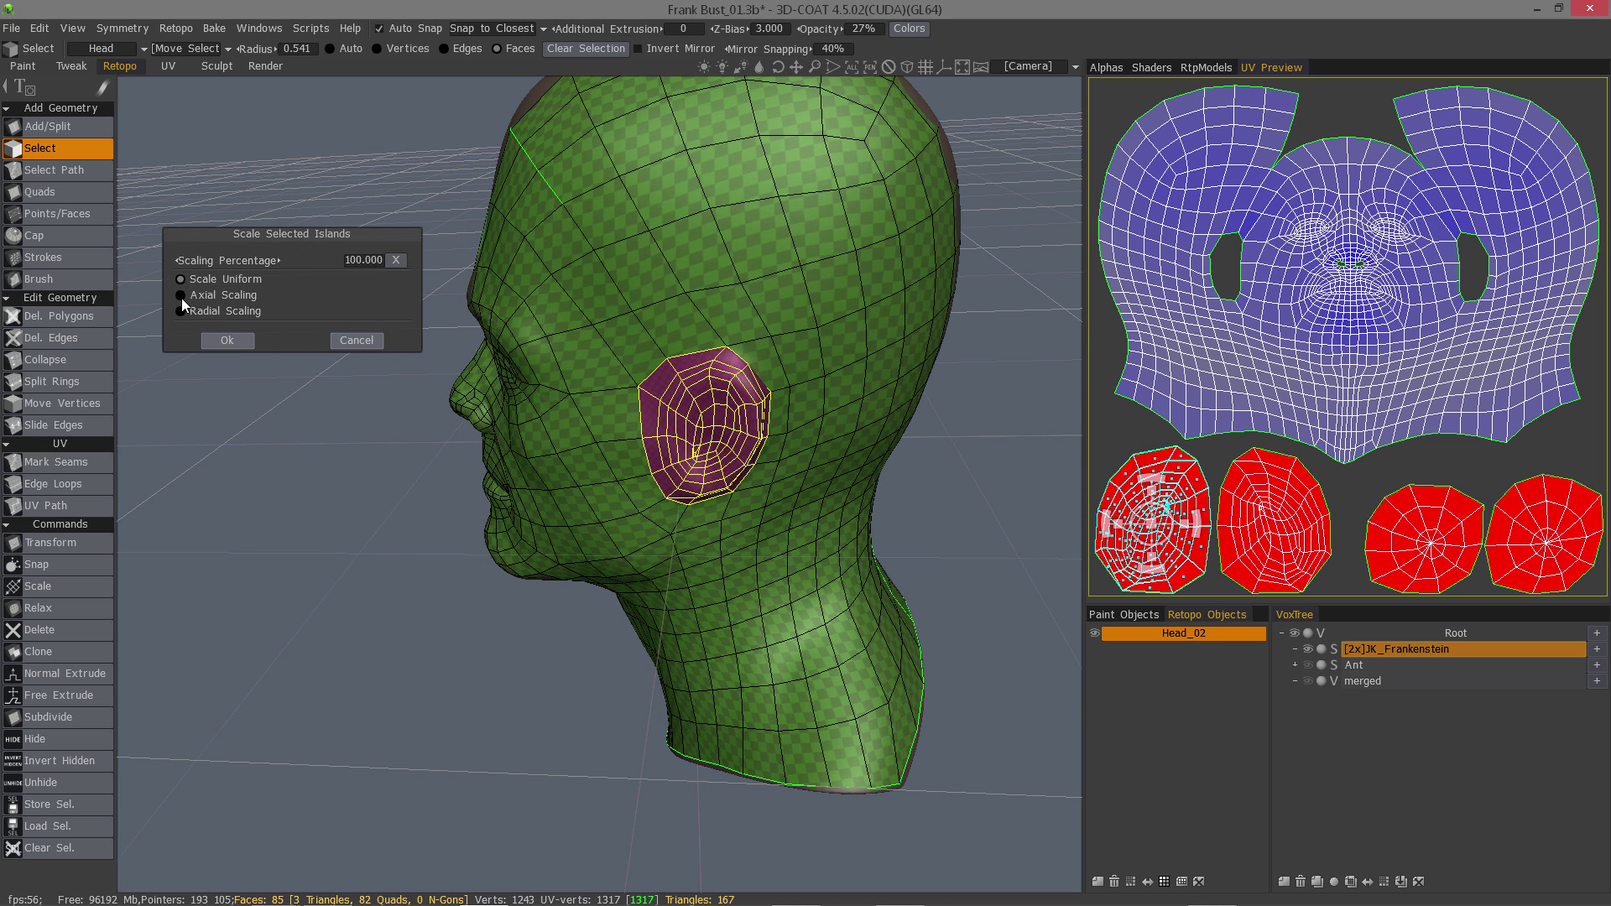
Try axial scaling on the selected ear faces along the Y and Z axes, ending with the Normal option.
{"action": "left_click", "coordinate": [180, 296]}
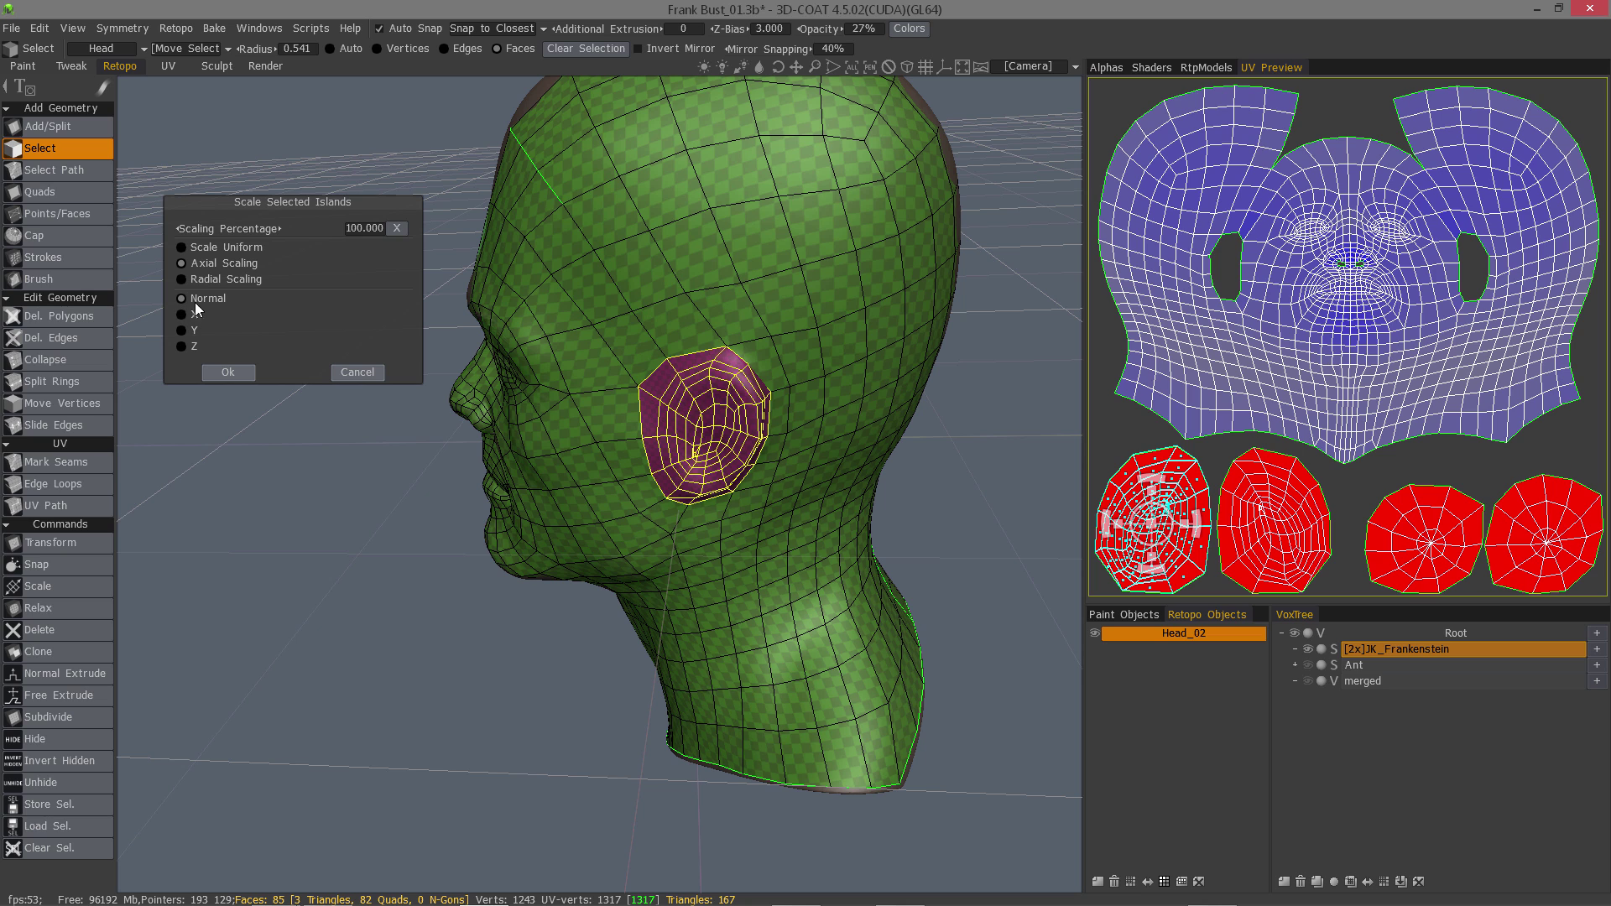
{"action": "left_click_drag", "start_coordinate": [219, 230], "coordinate": [254, 227]}
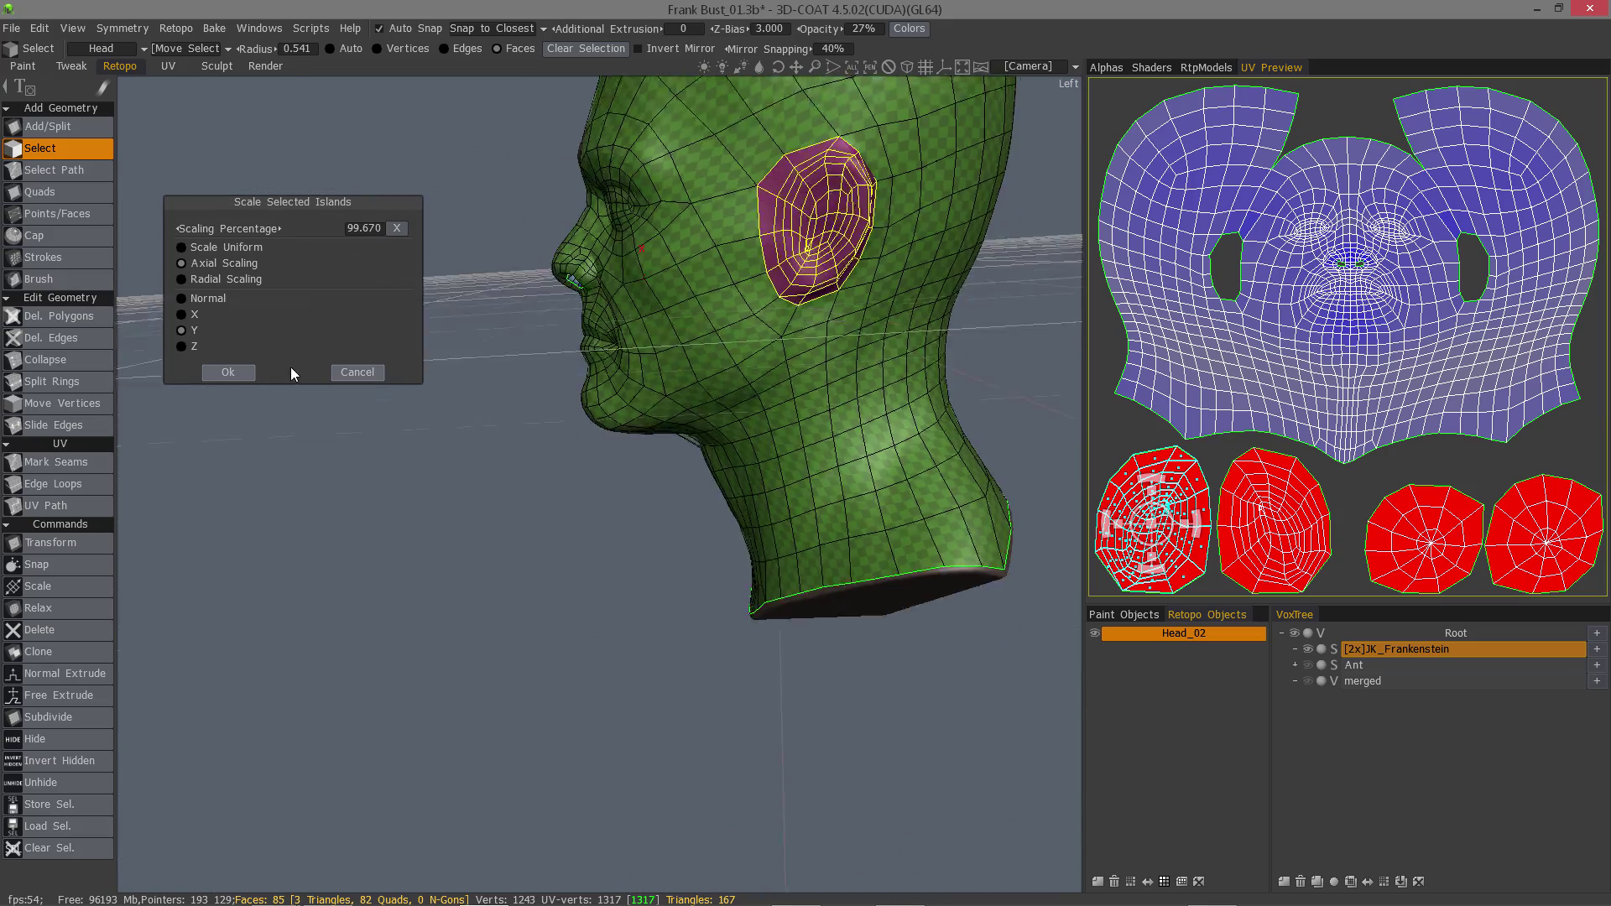
{"action": "left_click_drag", "start_coordinate": [264, 228], "coordinate": [266, 228]}
{"action": "left_click", "coordinate": [181, 347]}
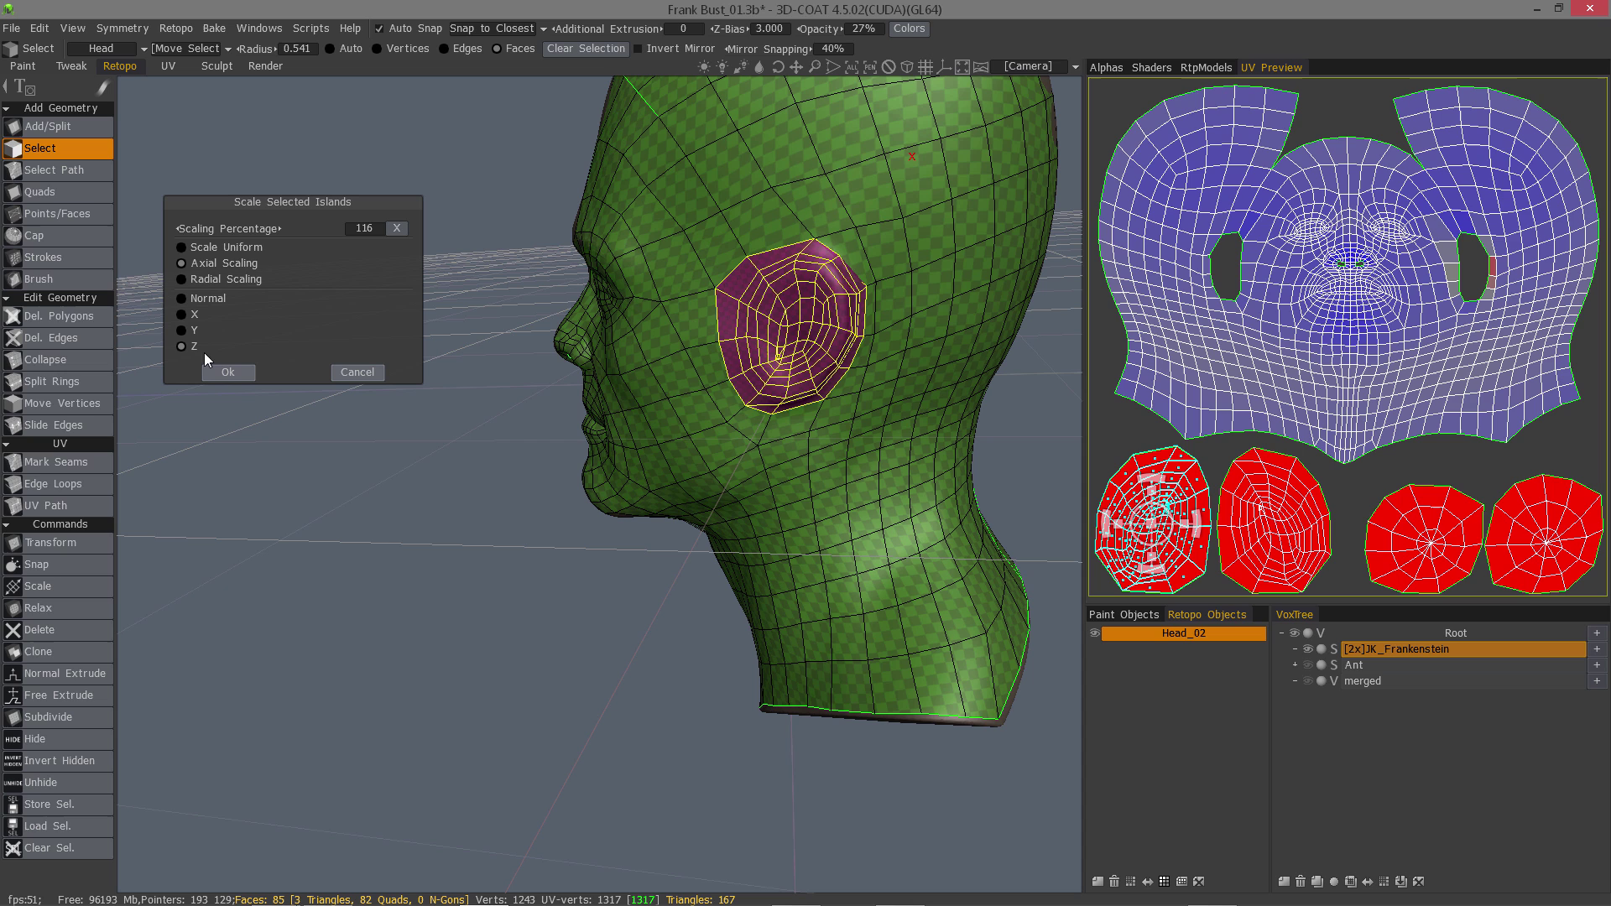
{"action": "left_click_drag", "start_coordinate": [251, 228], "coordinate": [248, 228]}
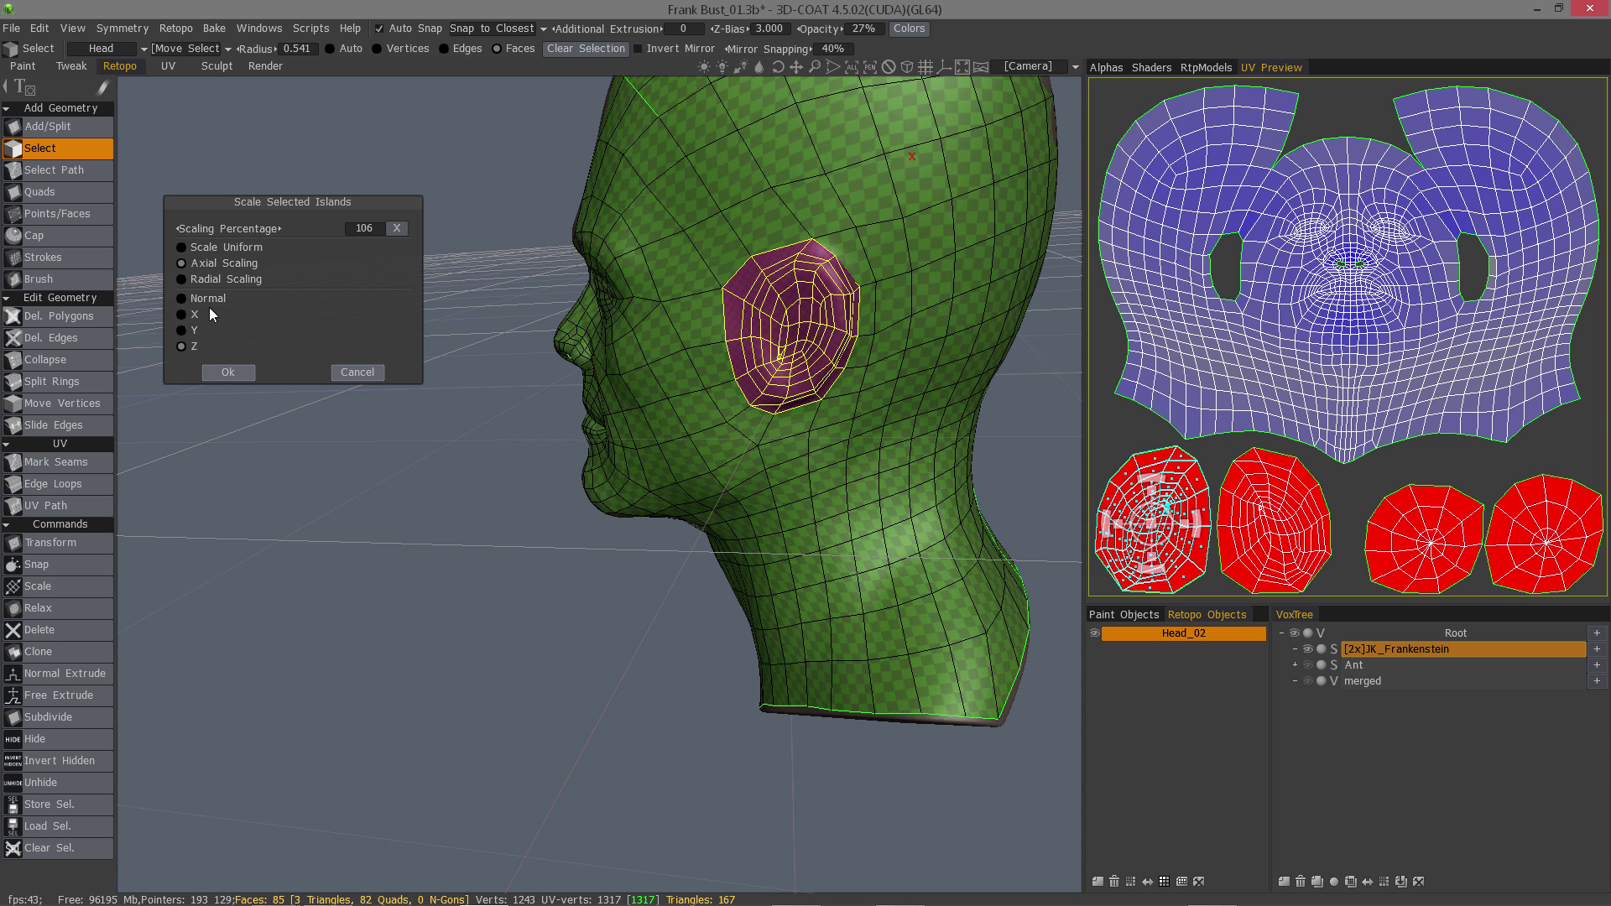
{"action": "left_click", "coordinate": [184, 298]}
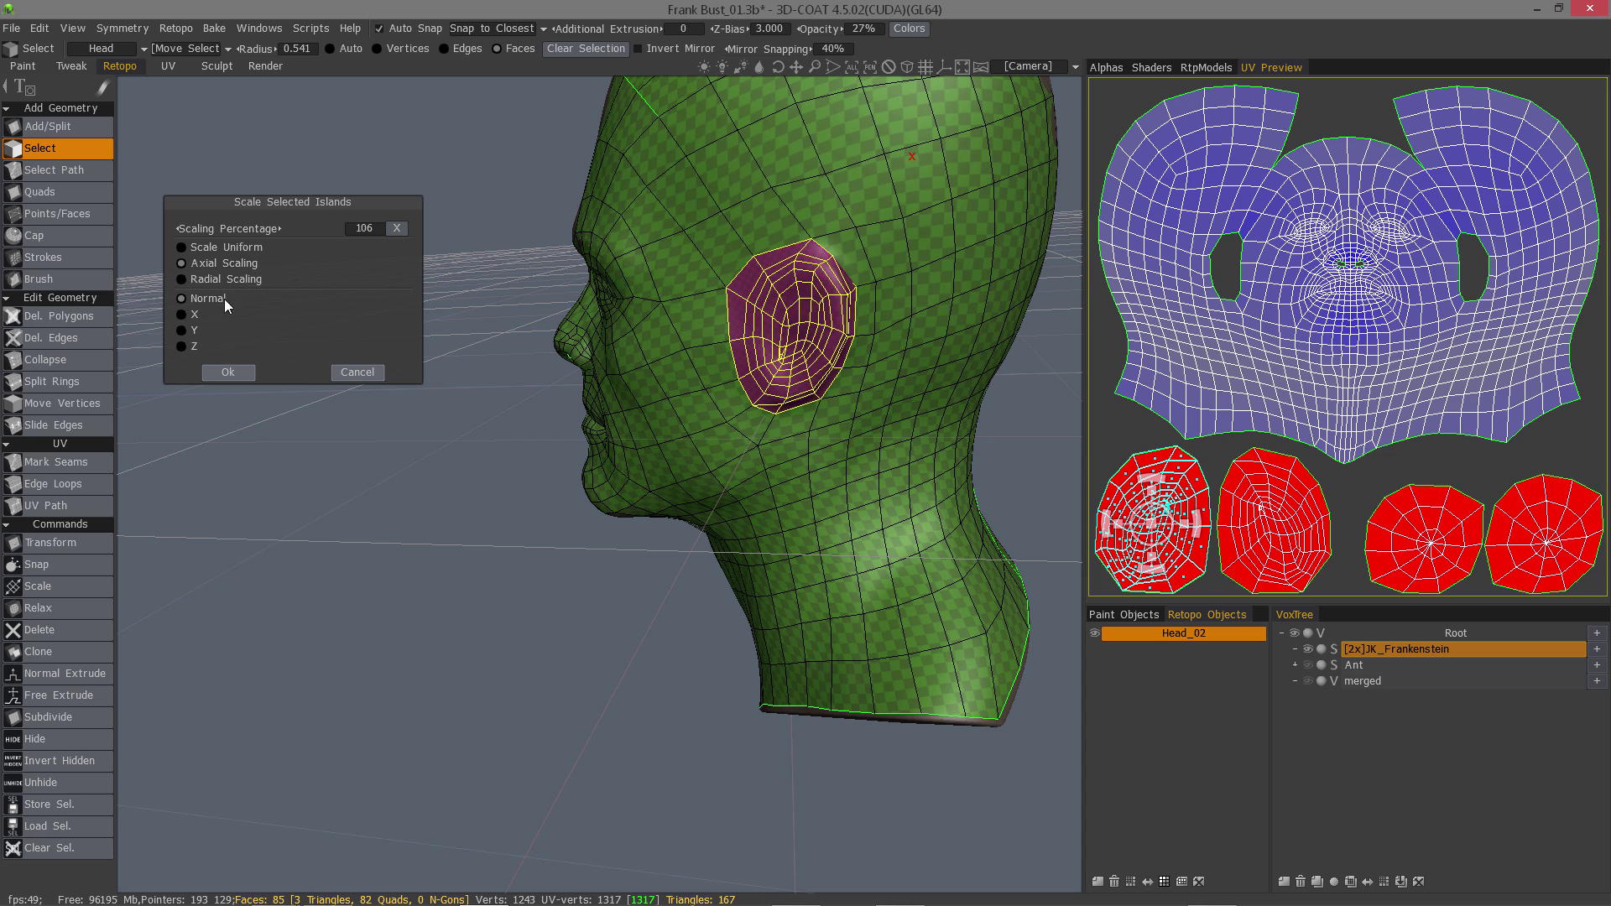
Try radial scaling on the selected ear faces with the Normal and Y options, and discard the scaling.
{"action": "left_click", "coordinate": [184, 279]}
{"action": "left_click_drag", "start_coordinate": [257, 228], "coordinate": [255, 229]}
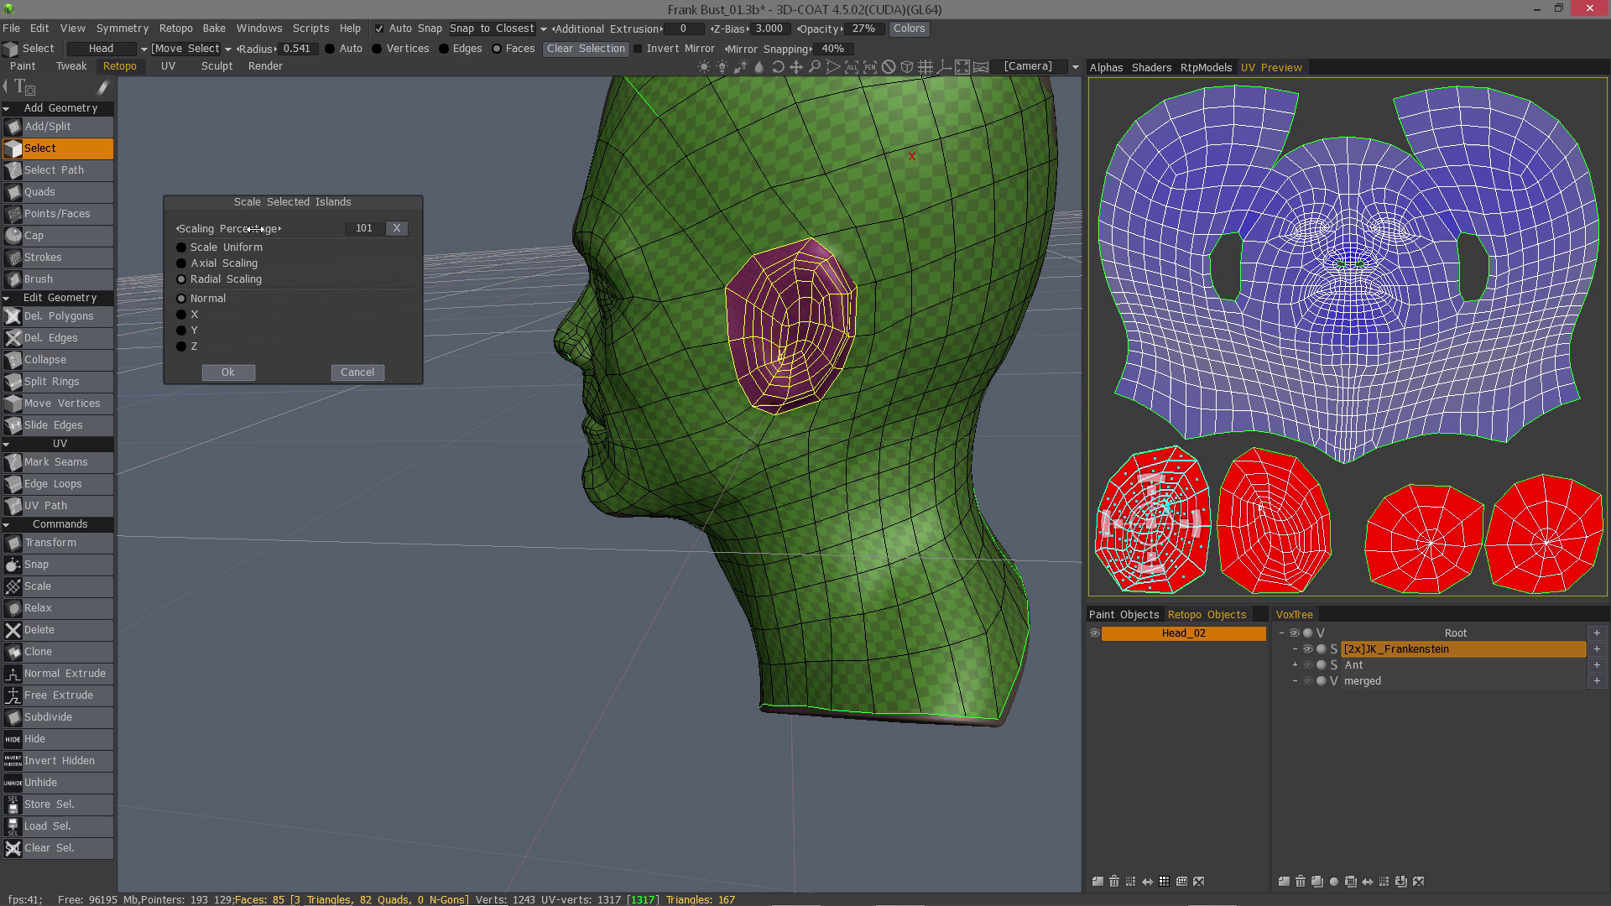
{"action": "left_click_drag", "start_coordinate": [254, 228], "coordinate": [244, 229]}
{"action": "left_click", "coordinate": [184, 331]}
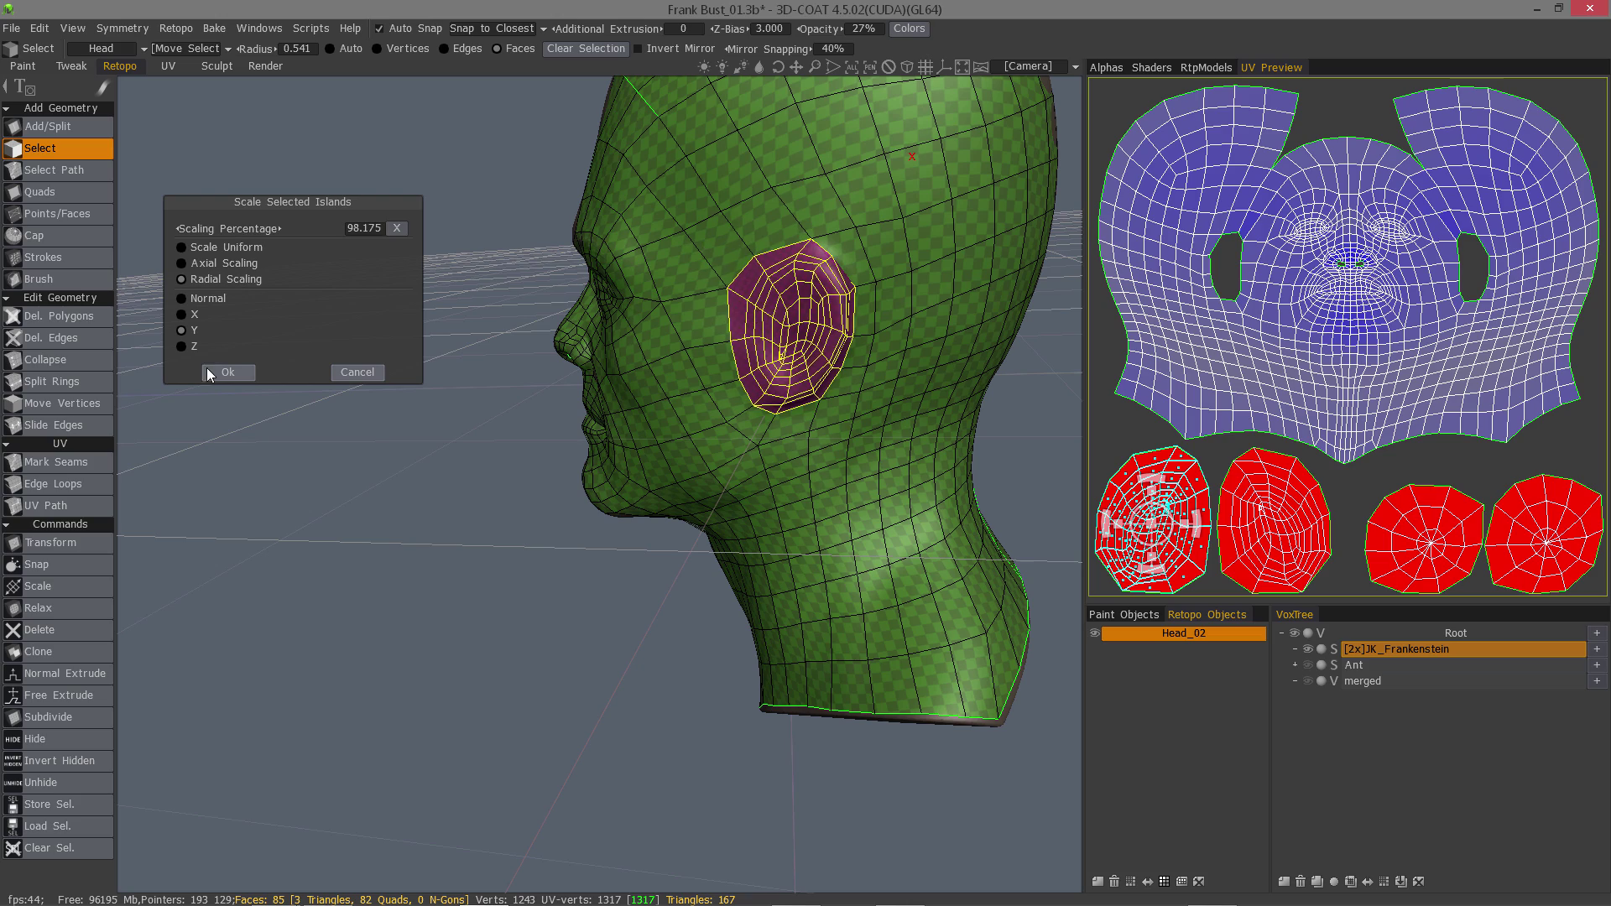
{"action": "left_click", "coordinate": [349, 371]}
Convert the ear's face selection into a vertex selection.
{"action": "left_click_drag", "start_coordinate": [415, 344], "coordinate": [300, 409]}
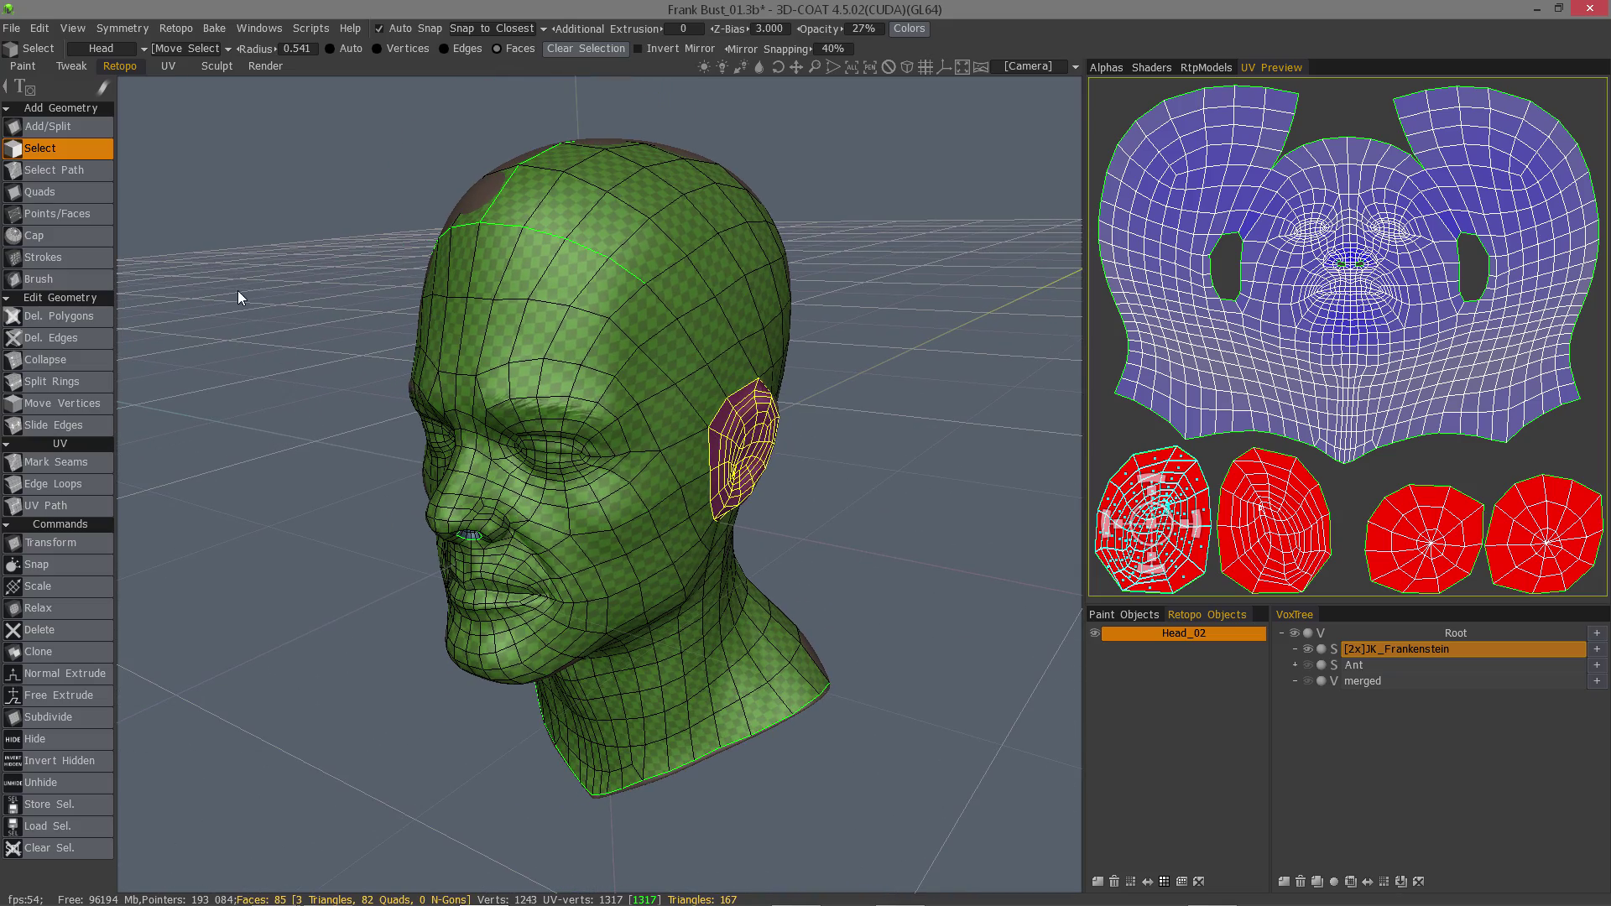
{"action": "left_click_drag", "start_coordinate": [239, 291], "coordinate": [739, 401]}
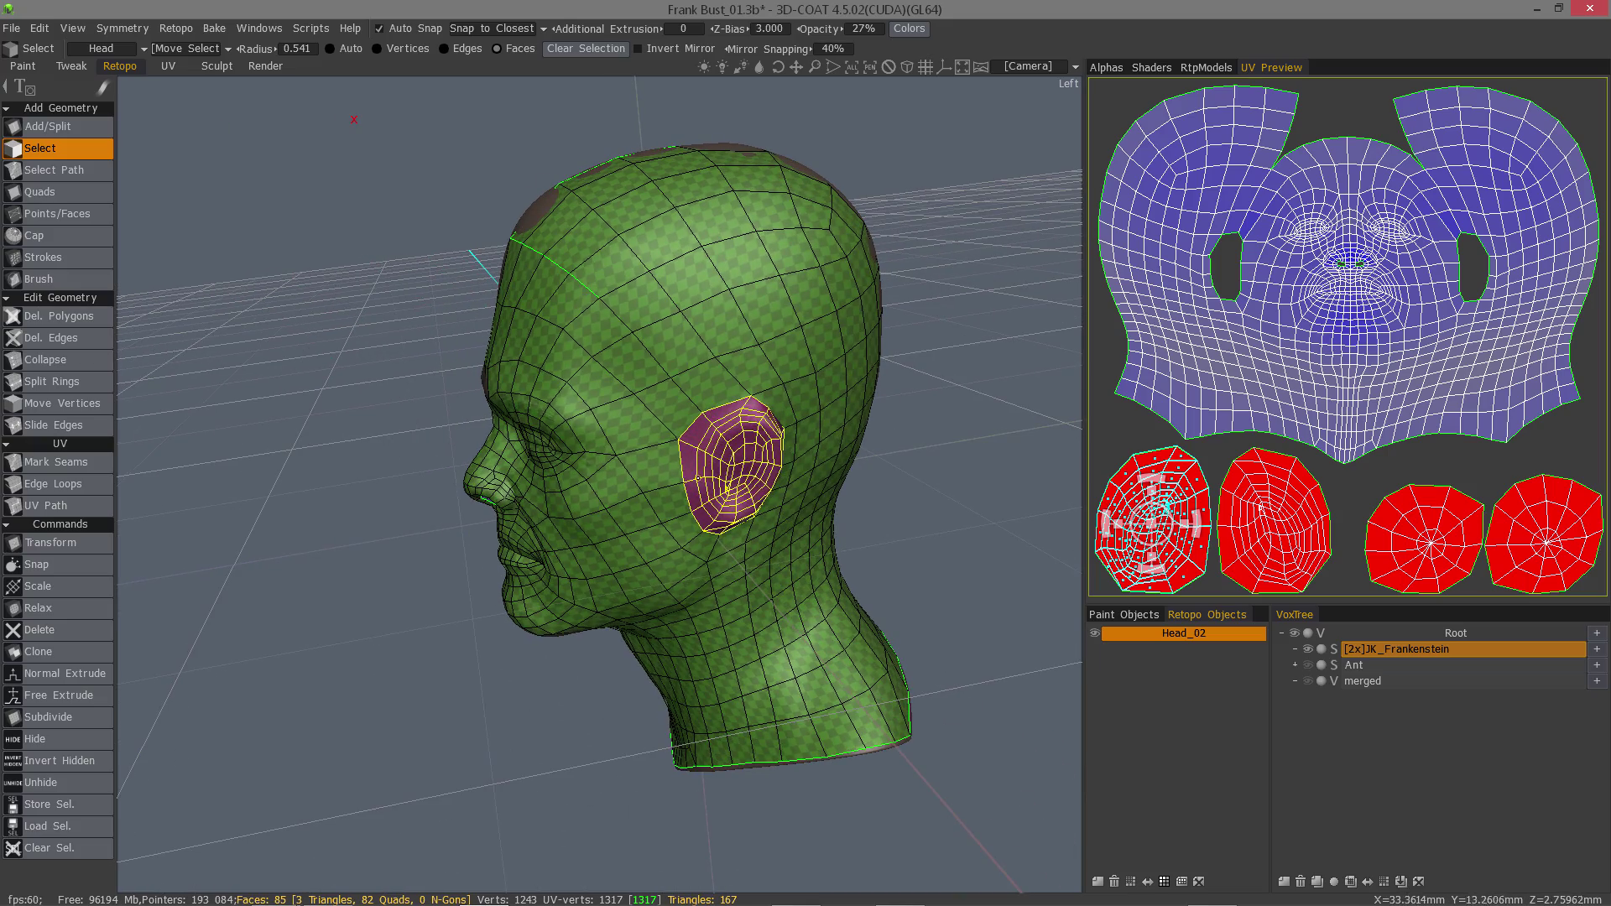
{"action": "left_click_drag", "start_coordinate": [361, 553], "coordinate": [83, 613]}
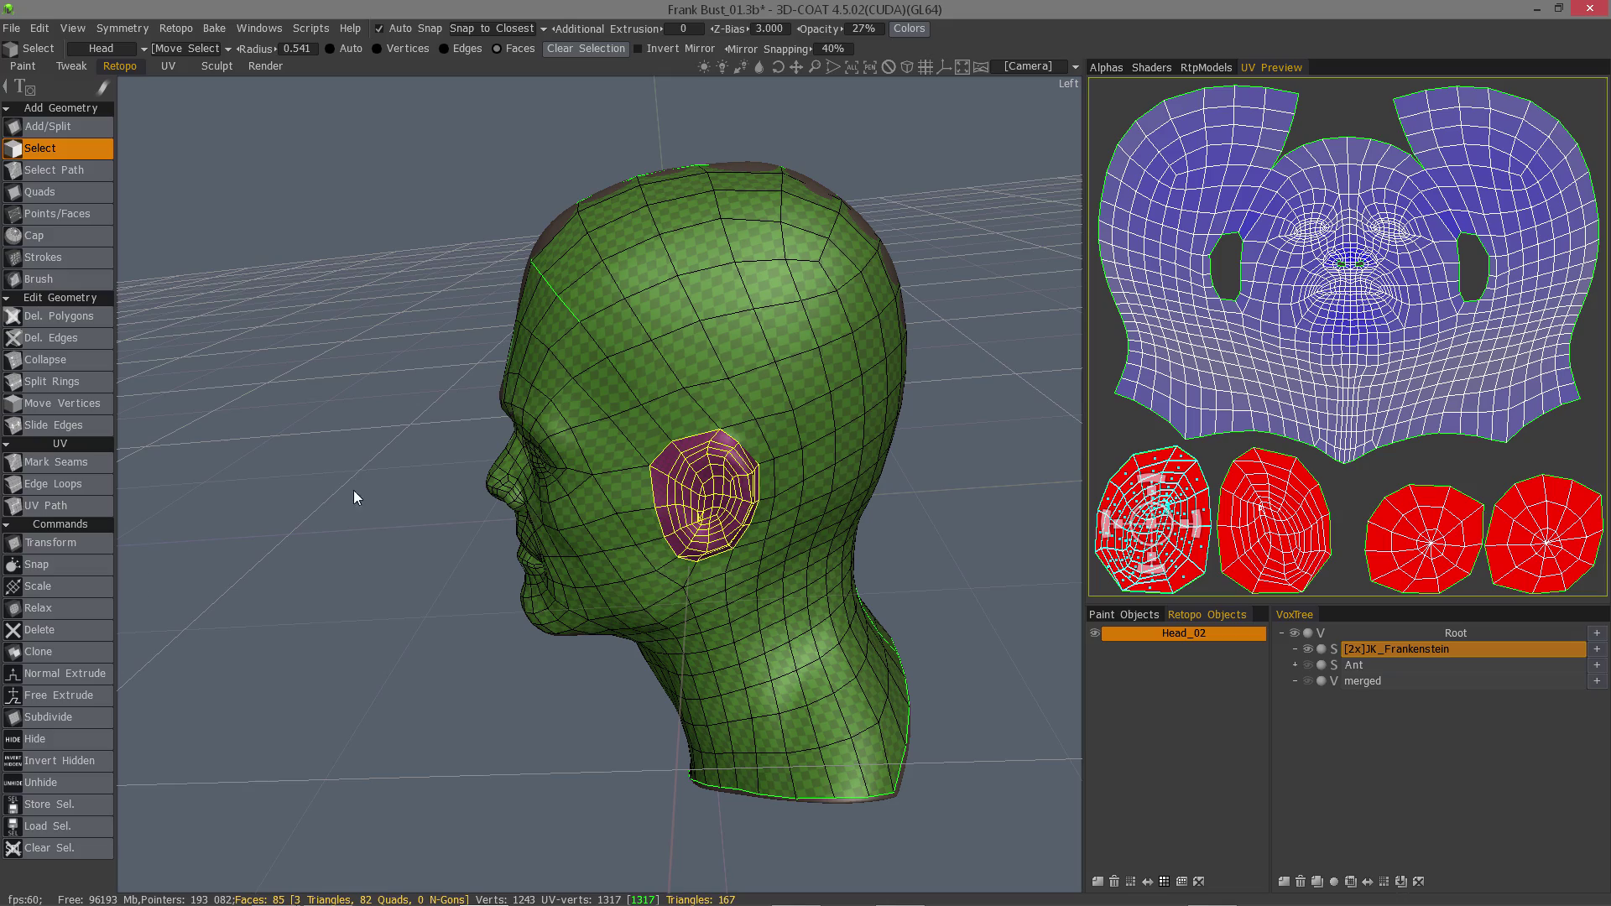
{"action": "left_click_drag", "start_coordinate": [352, 694], "coordinate": [467, 503]}
{"action": "right_click_drag", "start_coordinate": [468, 504], "coordinate": [578, 541]}
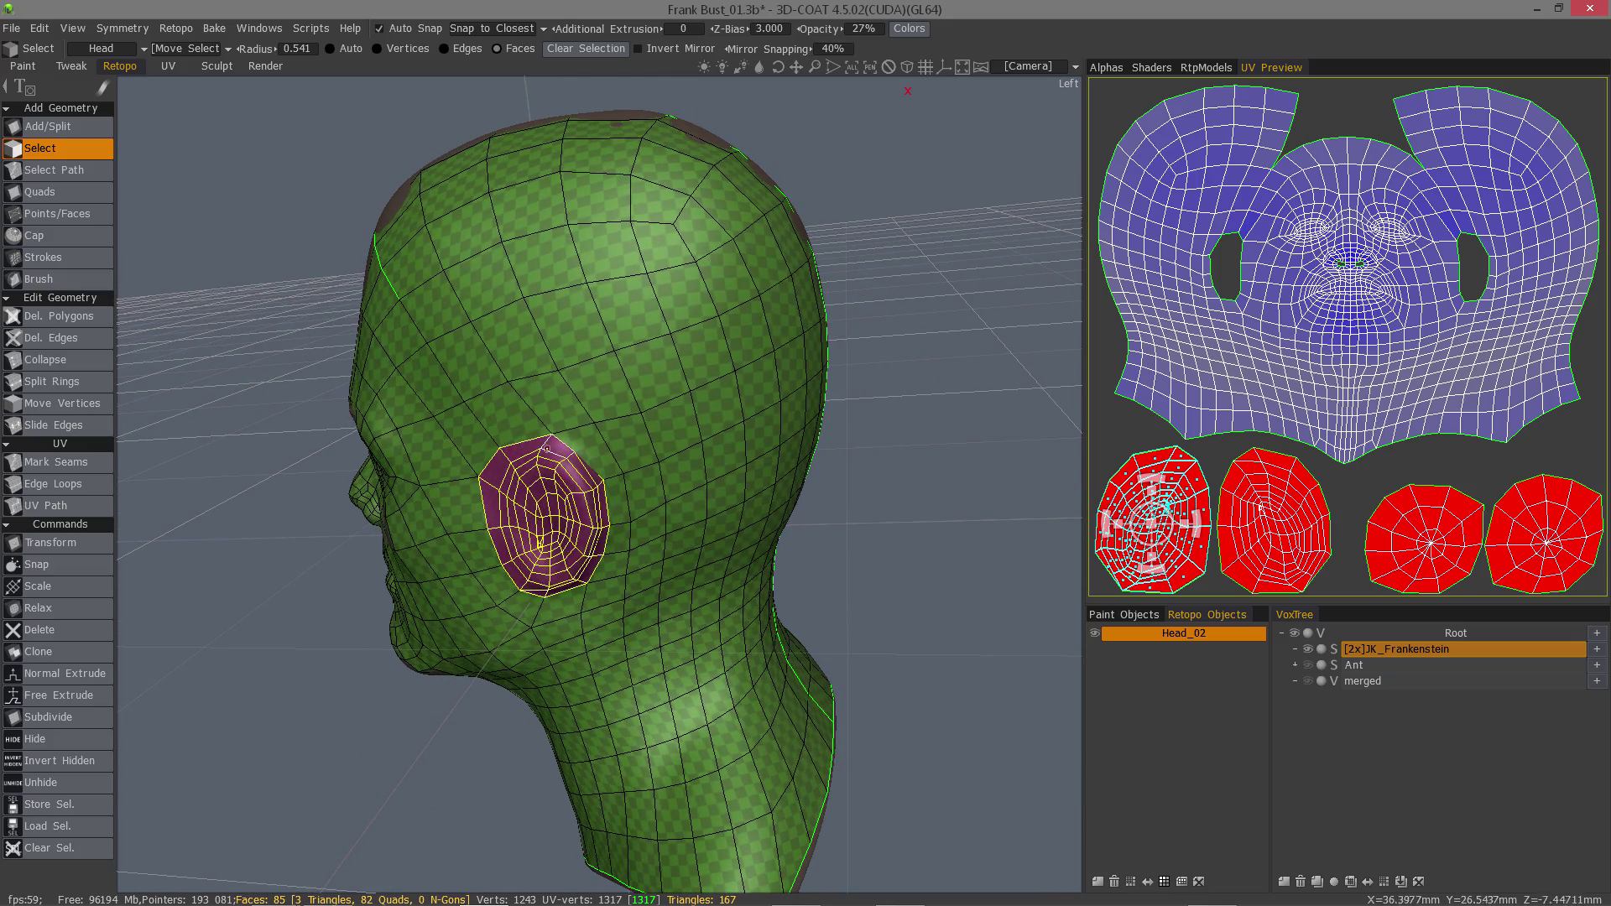
{"action": "left_click", "coordinate": [377, 49]}
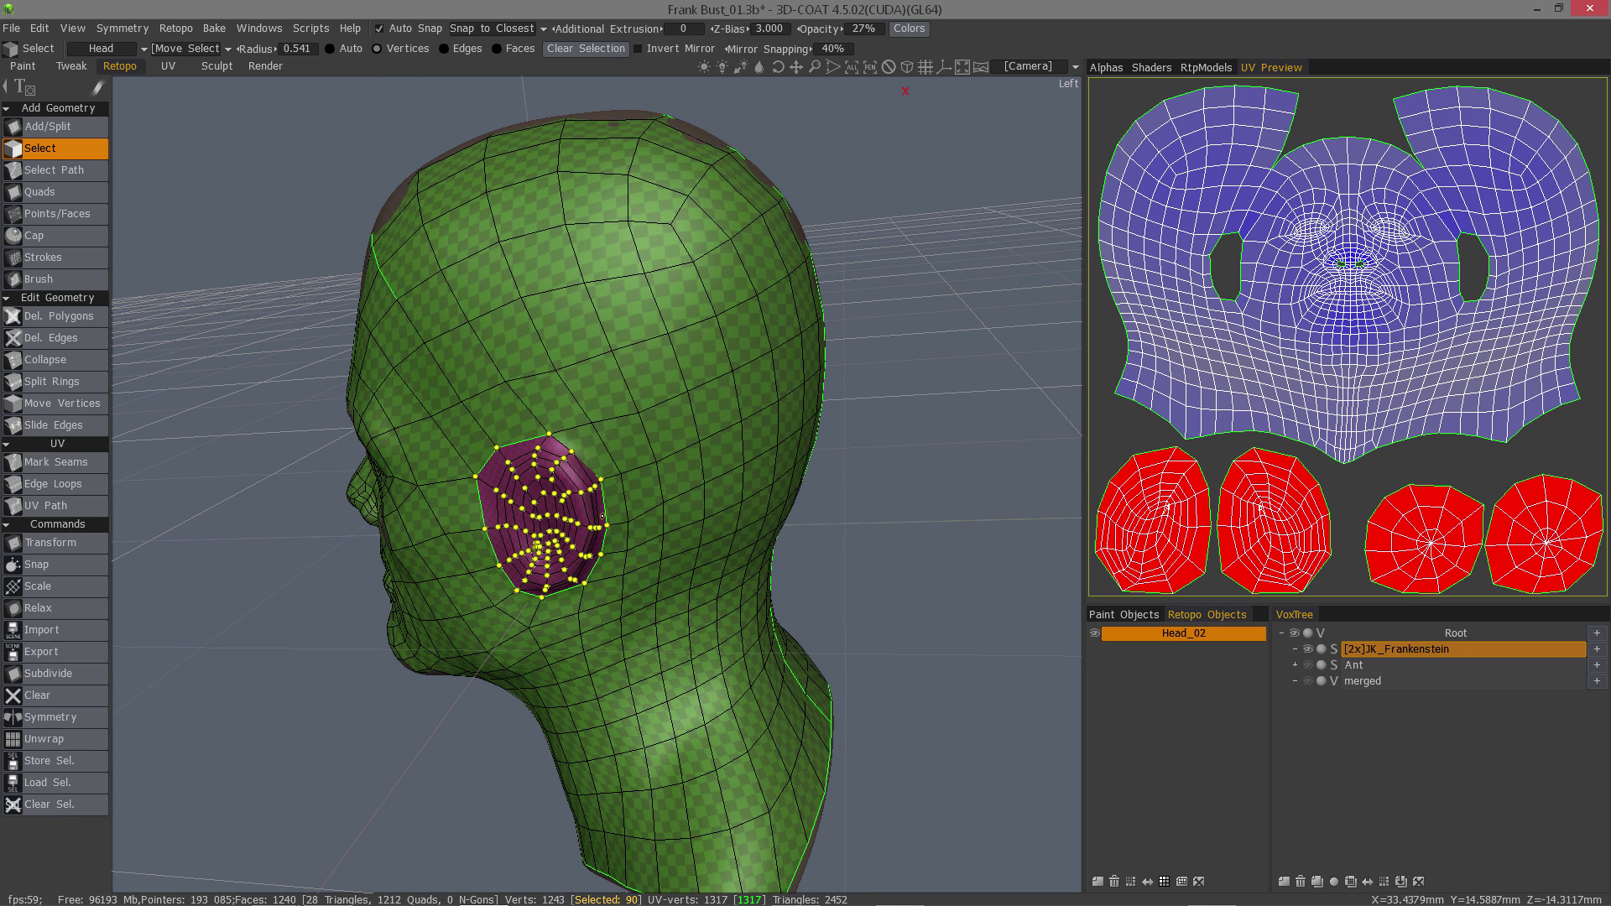
{"action": "left_click_drag", "start_coordinate": [277, 549], "coordinate": [286, 555]}
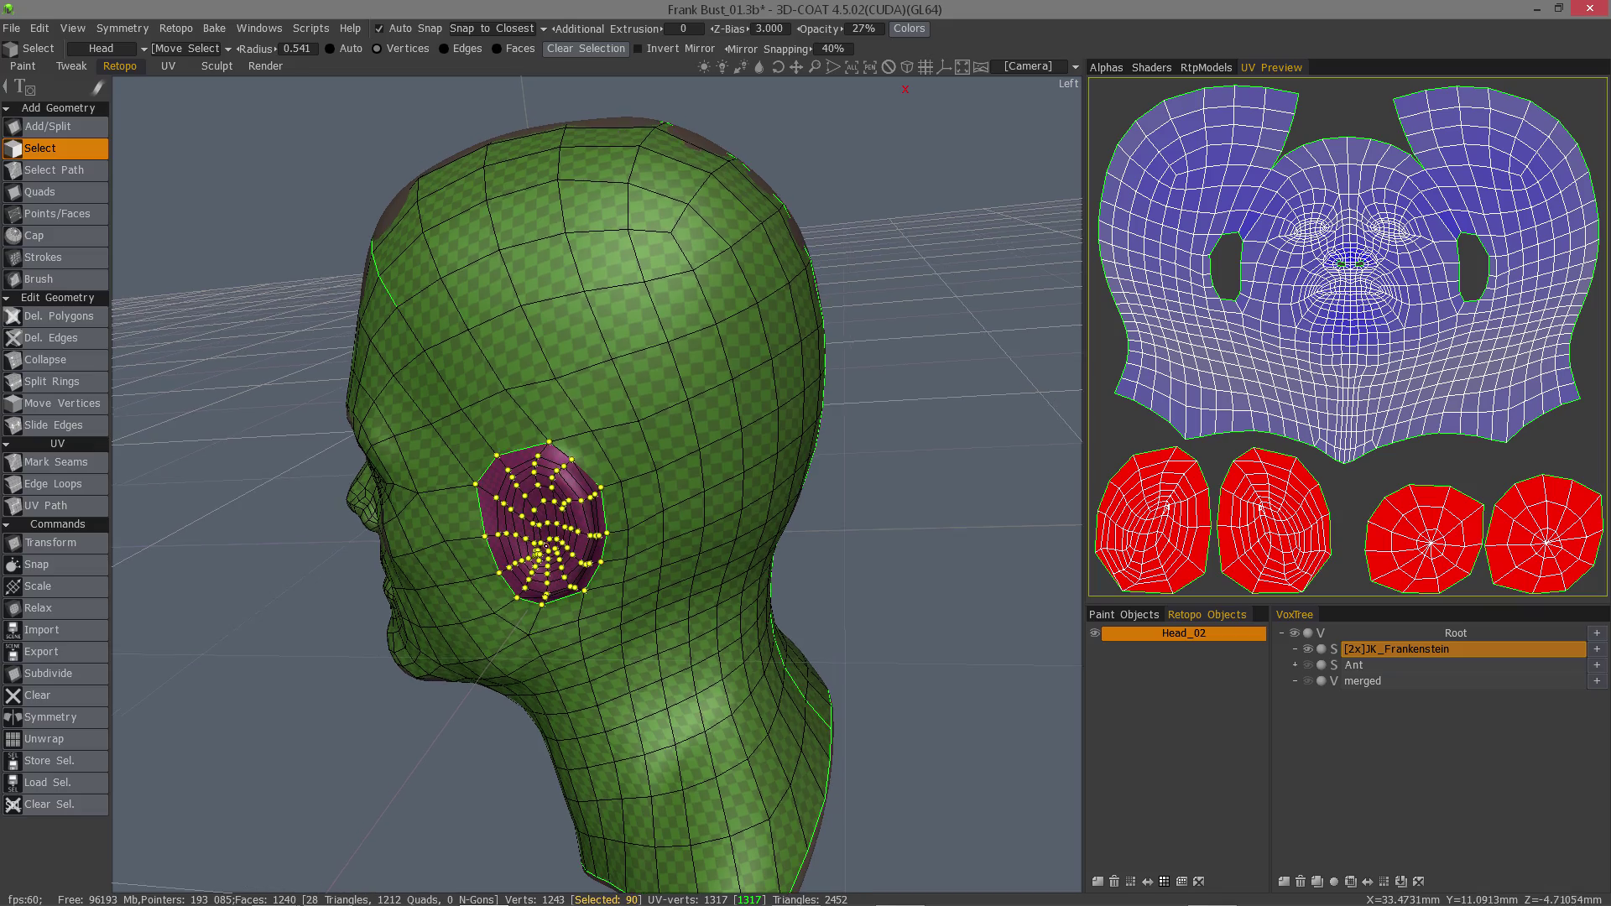
Try the Relax command on the ear's selected vertices and clear the vertex selection.
{"action": "right_click_drag", "start_coordinate": [286, 556], "coordinate": [277, 562]}
{"action": "left_click_drag", "start_coordinate": [277, 562], "coordinate": [631, 532]}
{"action": "left_click", "coordinate": [67, 603]}
{"action": "left_click", "coordinate": [59, 598]}
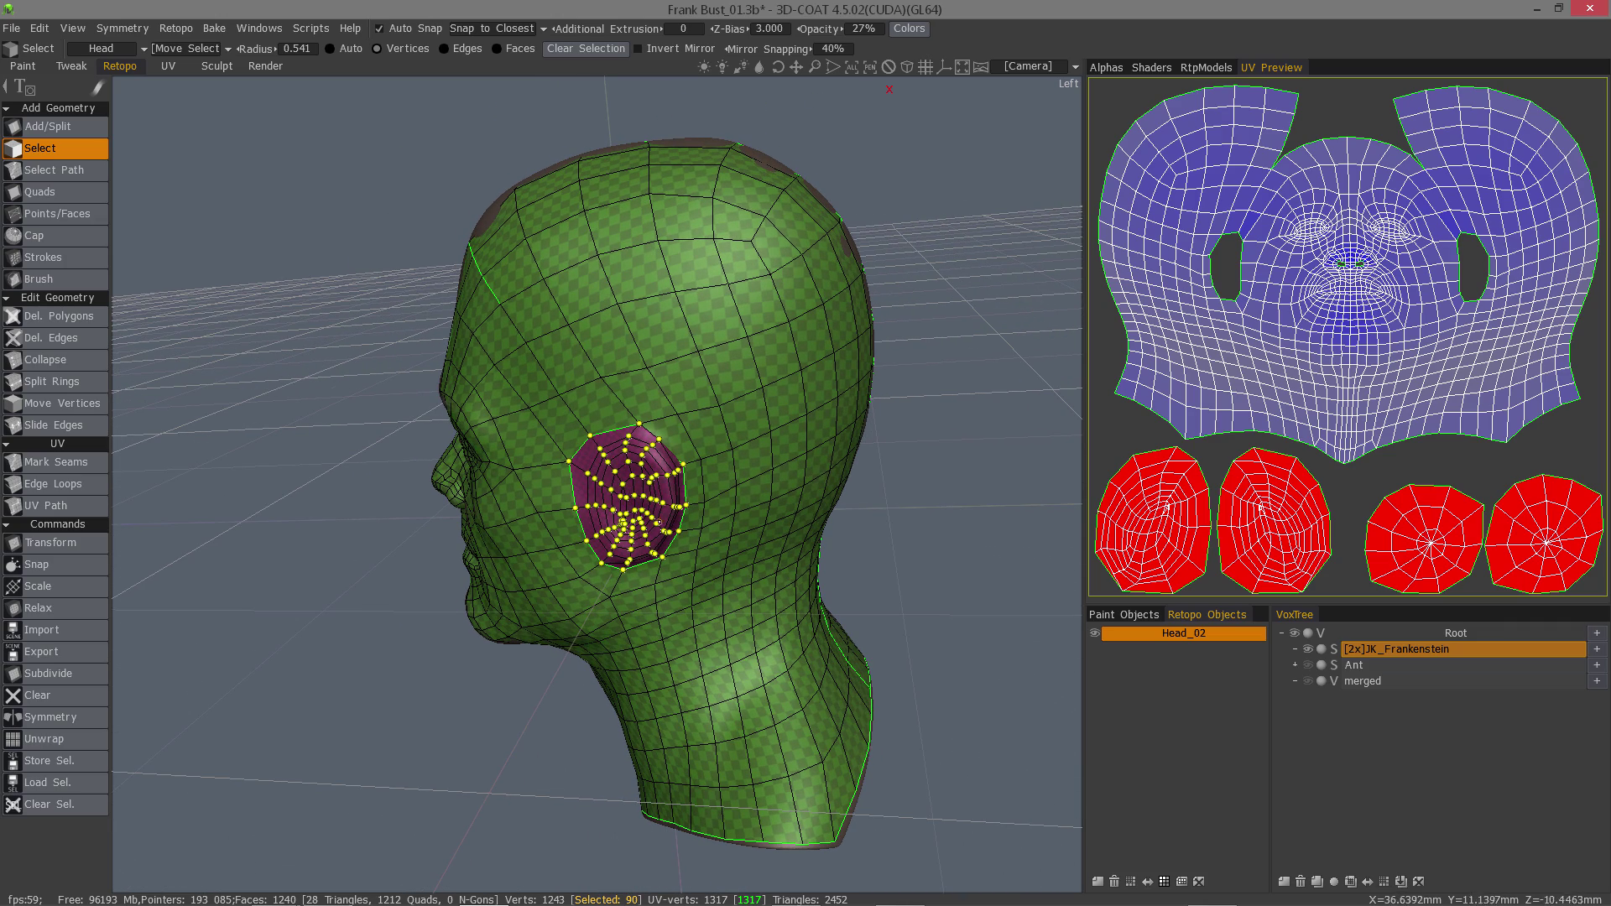
{"action": "left_click_drag", "start_coordinate": [189, 513], "coordinate": [222, 518]}
{"action": "key", "text": "Escape"}
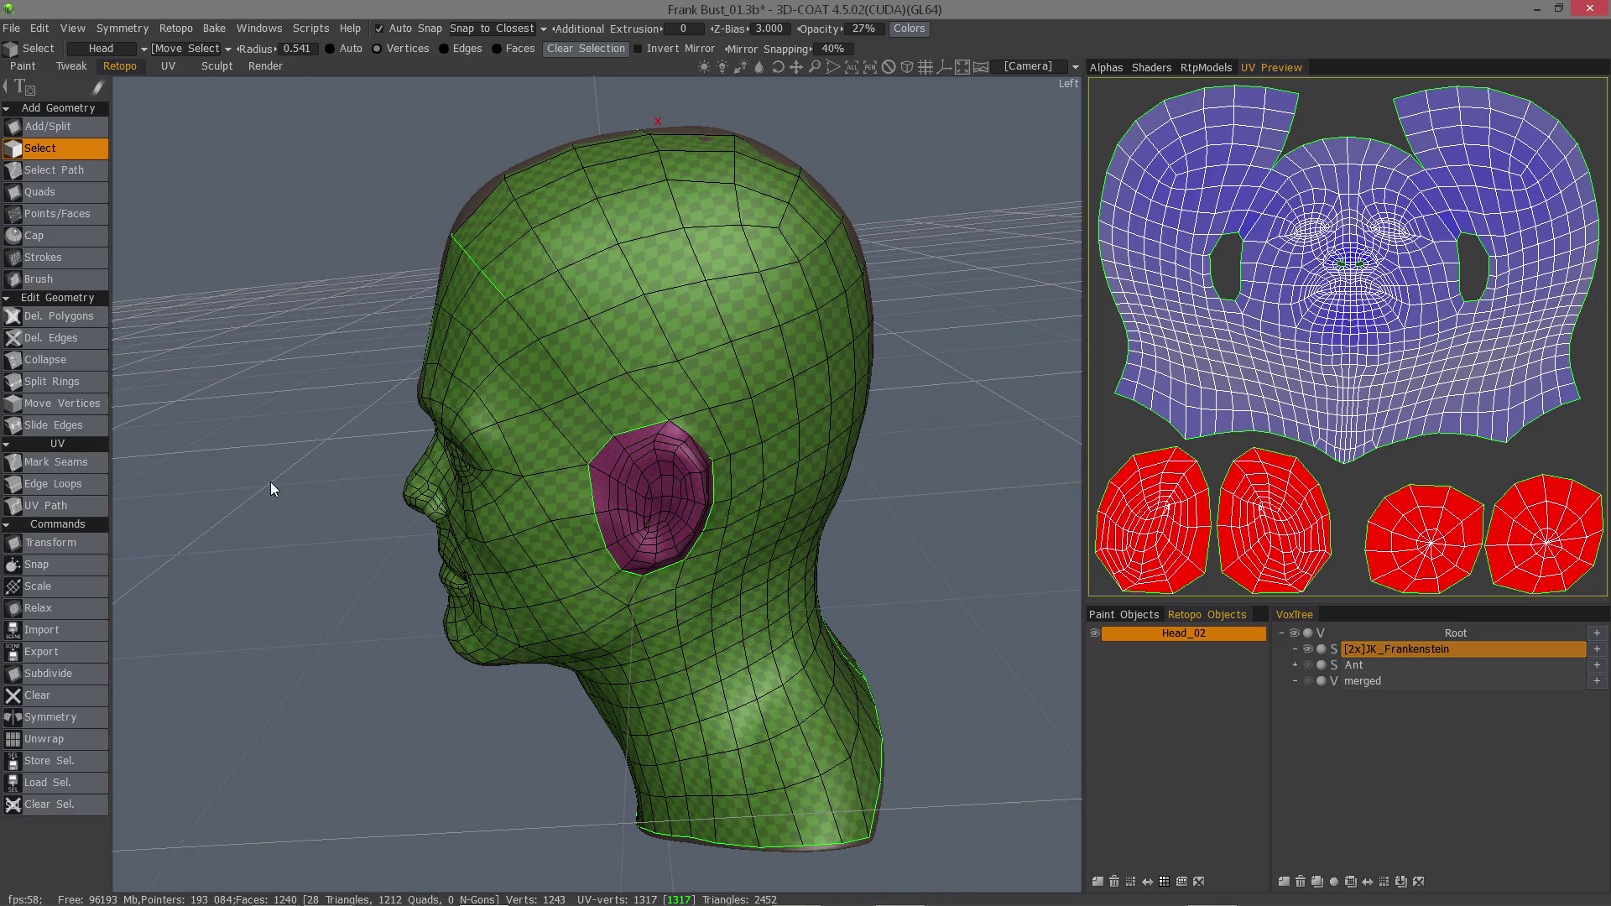
Use Select Path to select an edge path from the middle of the brow, over the eye, to the jaw below the ear.
{"action": "left_click_drag", "start_coordinate": [220, 424], "coordinate": [168, 277]}
{"action": "middle_click_drag", "start_coordinate": [168, 277], "coordinate": [330, 260]}
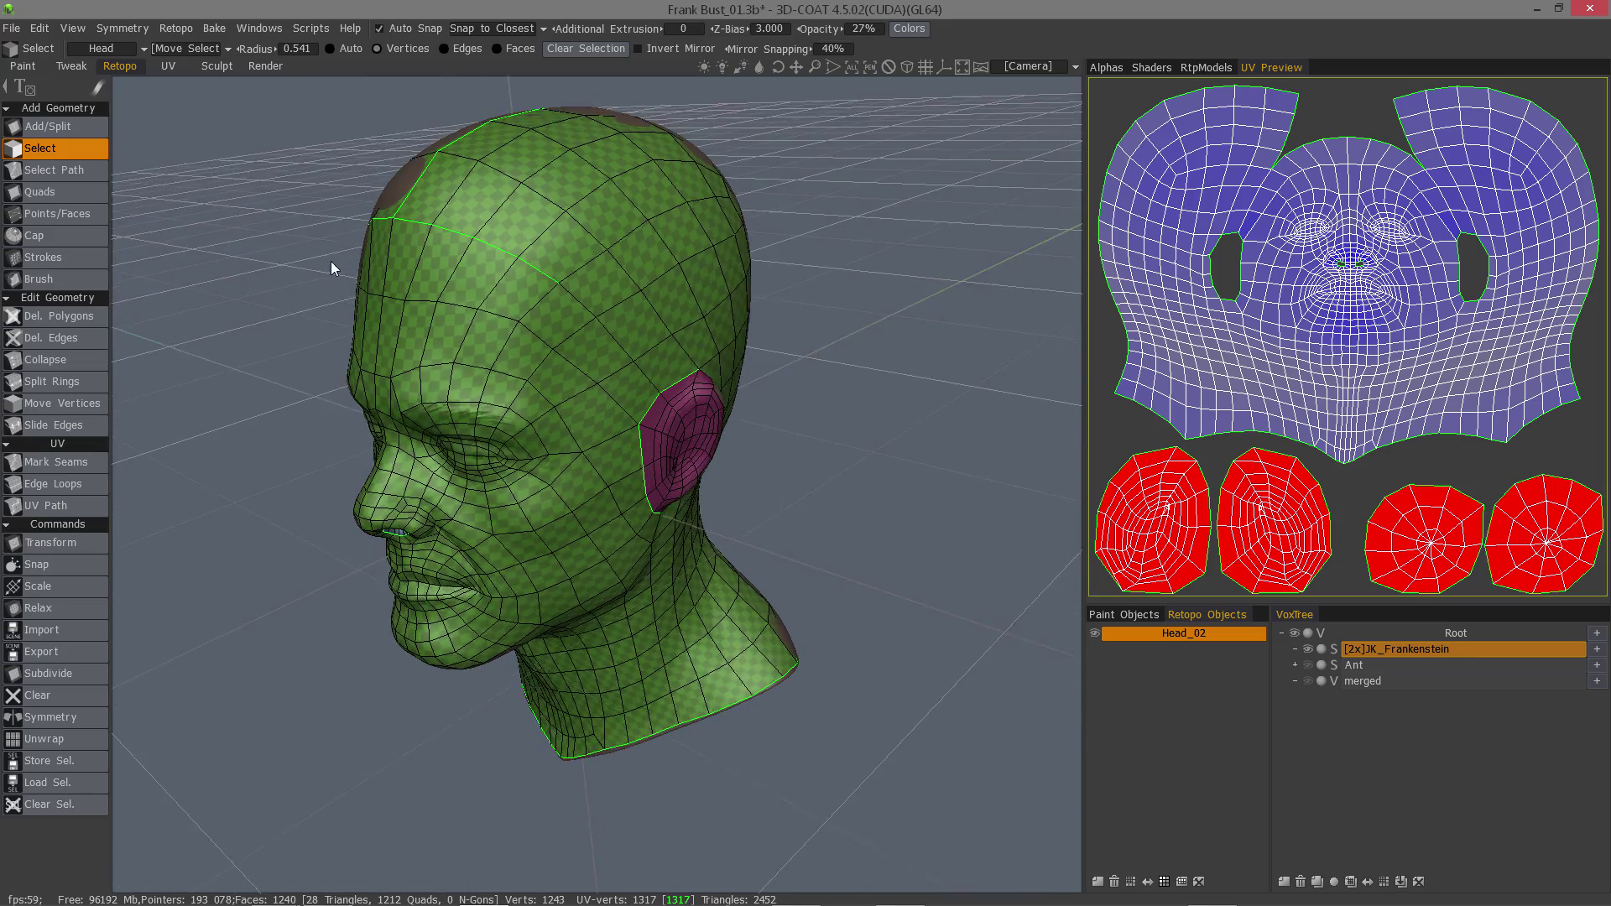
{"action": "left_click_drag", "start_coordinate": [332, 262], "coordinate": [340, 272]}
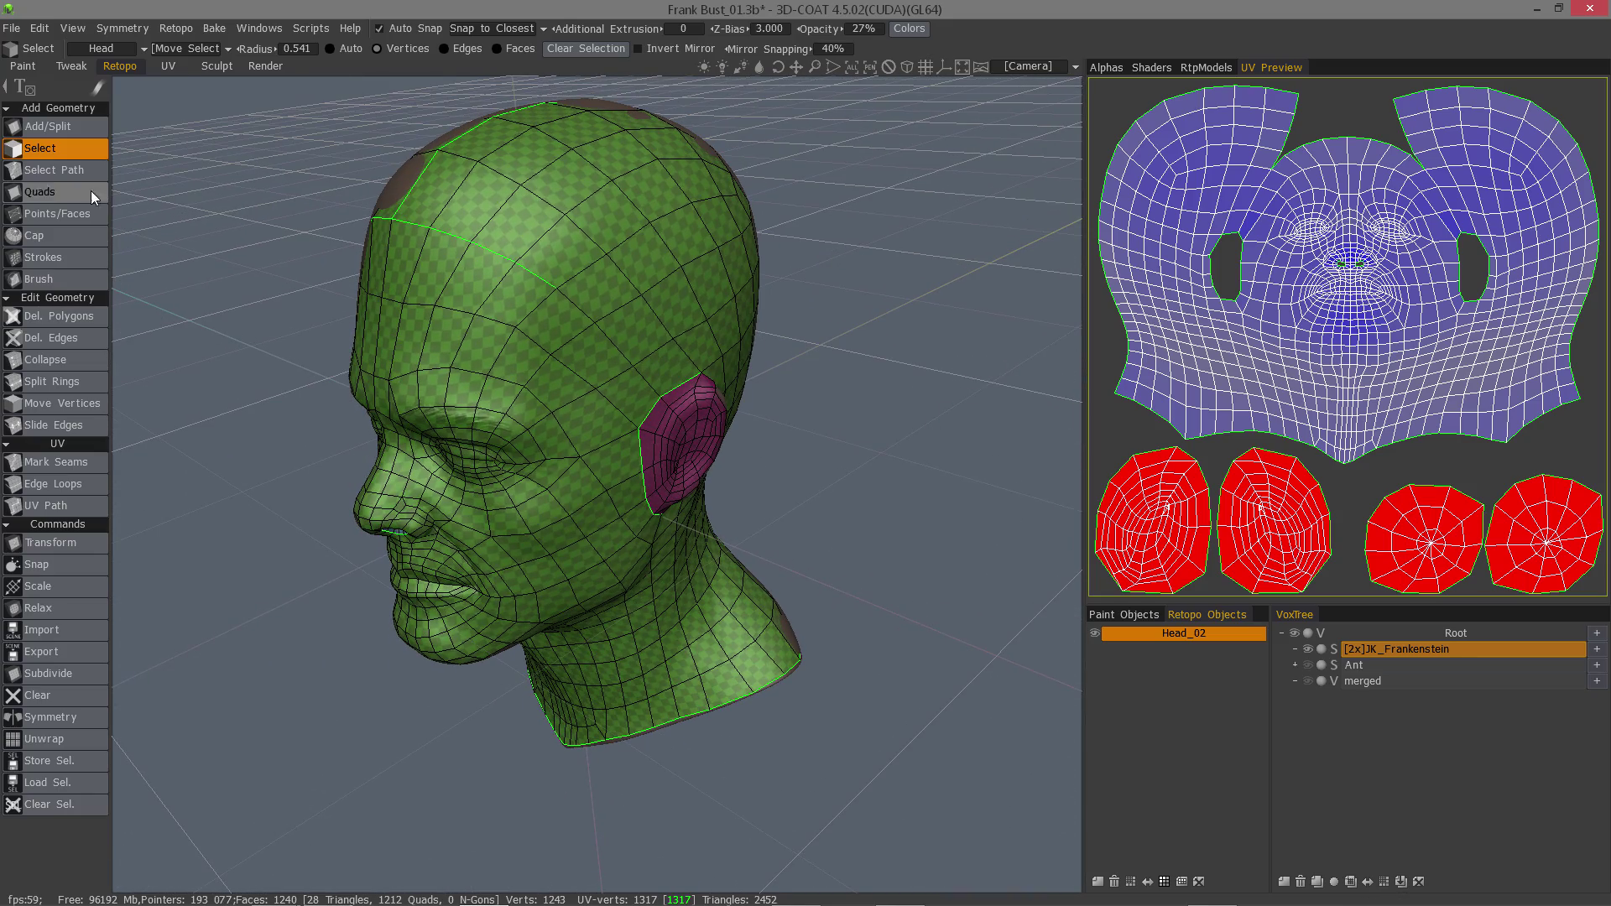
{"action": "left_click", "coordinate": [67, 173]}
{"action": "mouse_move", "coordinate": [335, 369]}
{"action": "left_mouse_down"}
{"action": "mouse_move", "coordinate": [357, 351]}
{"action": "mouse_move", "coordinate": [378, 399]}
{"action": "mouse_move", "coordinate": [557, 542]}
{"action": "mouse_move", "coordinate": [673, 568]}
{"action": "left_mouse_up"}
{"action": "left_click", "coordinate": [401, 375]}
{"action": "left_click", "coordinate": [673, 567]}
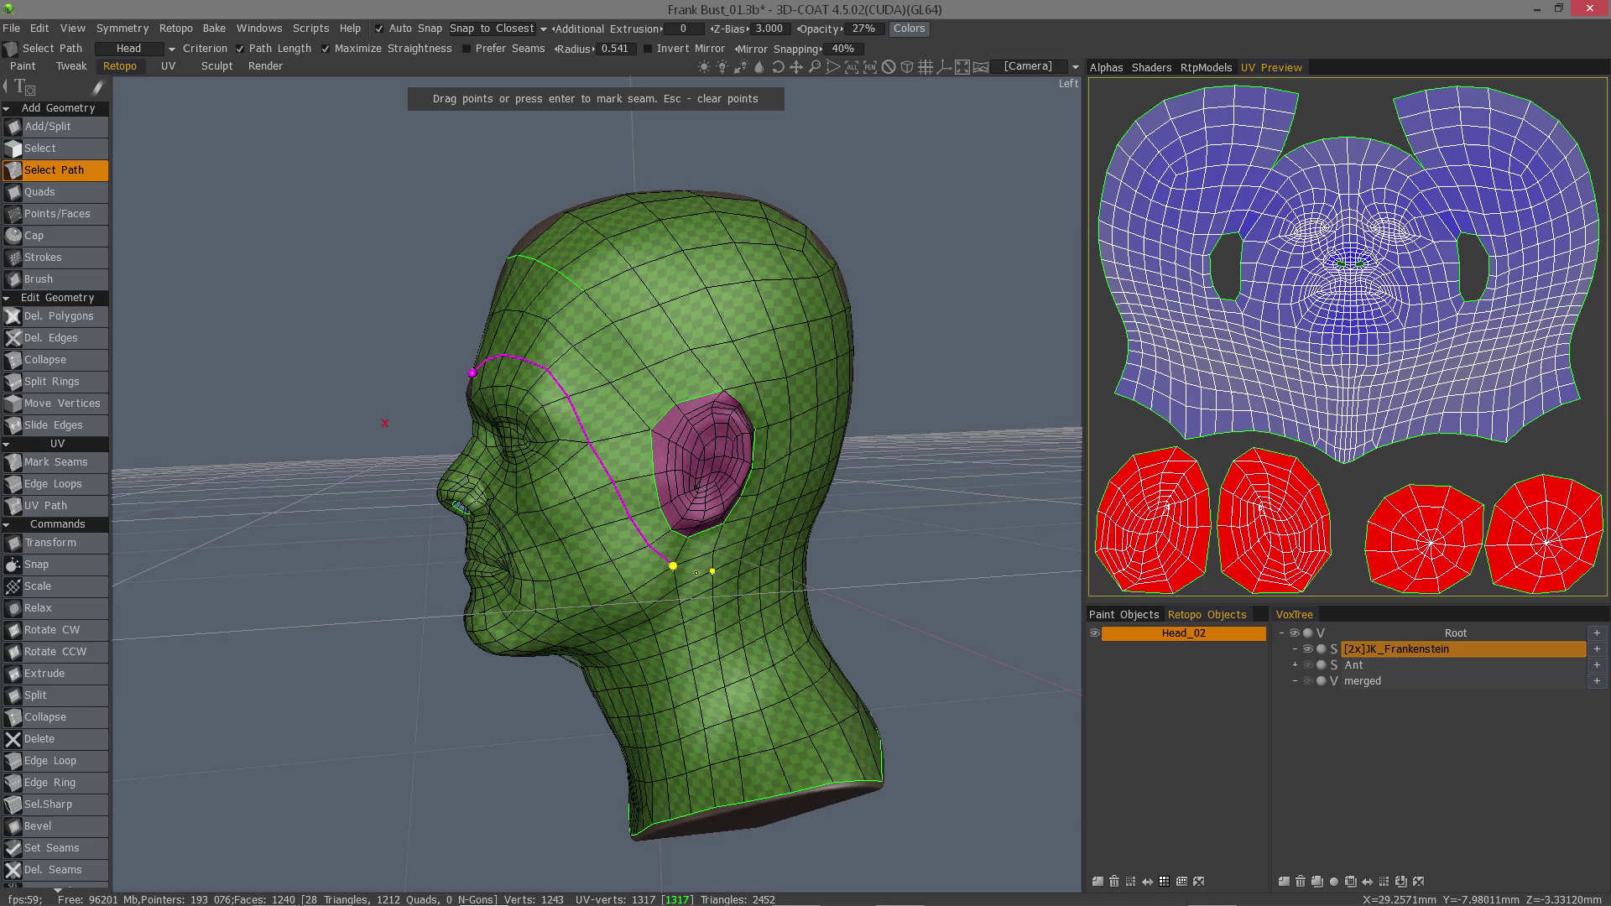
{"action": "left_click_drag", "start_coordinate": [362, 373], "coordinate": [517, 500]}
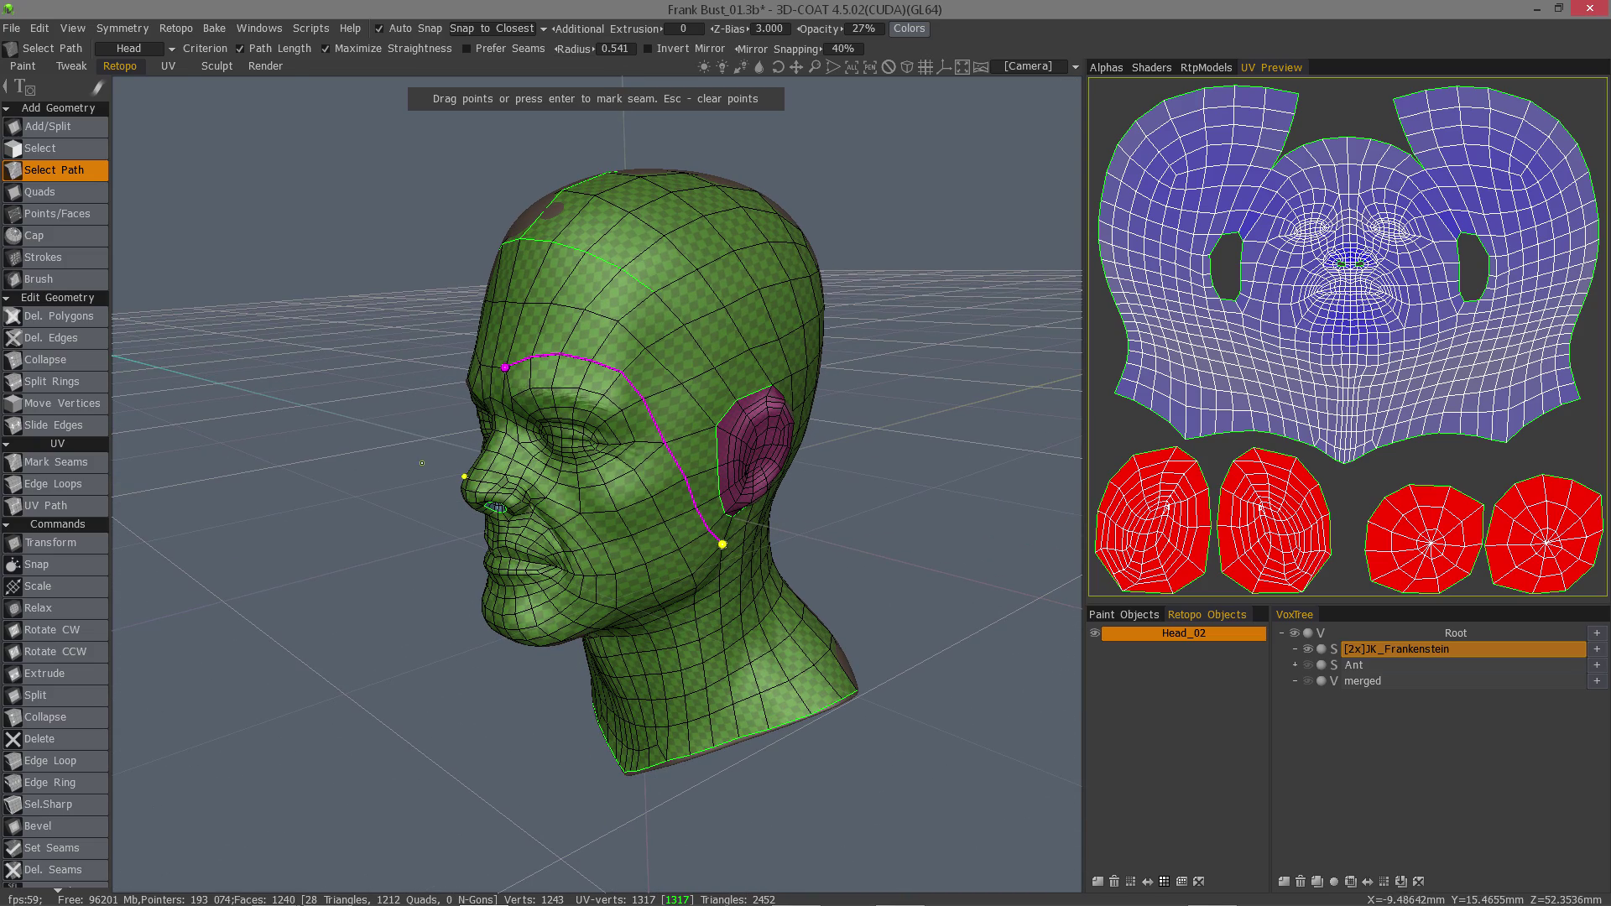
{"action": "key", "text": "Return"}
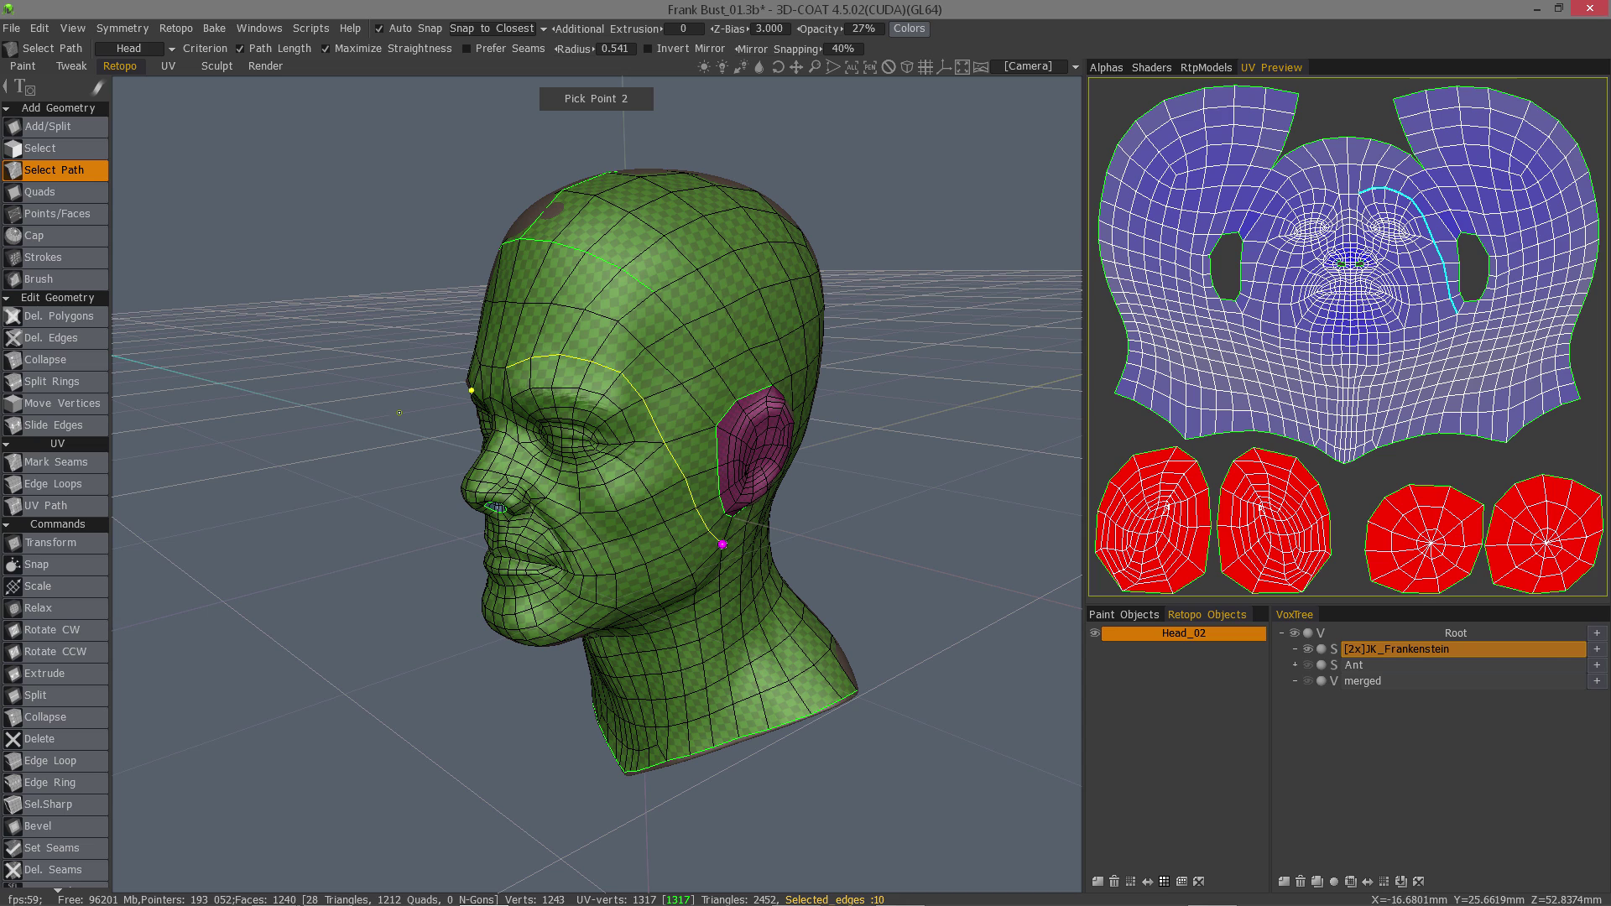
{"action": "left_click", "coordinate": [69, 169]}
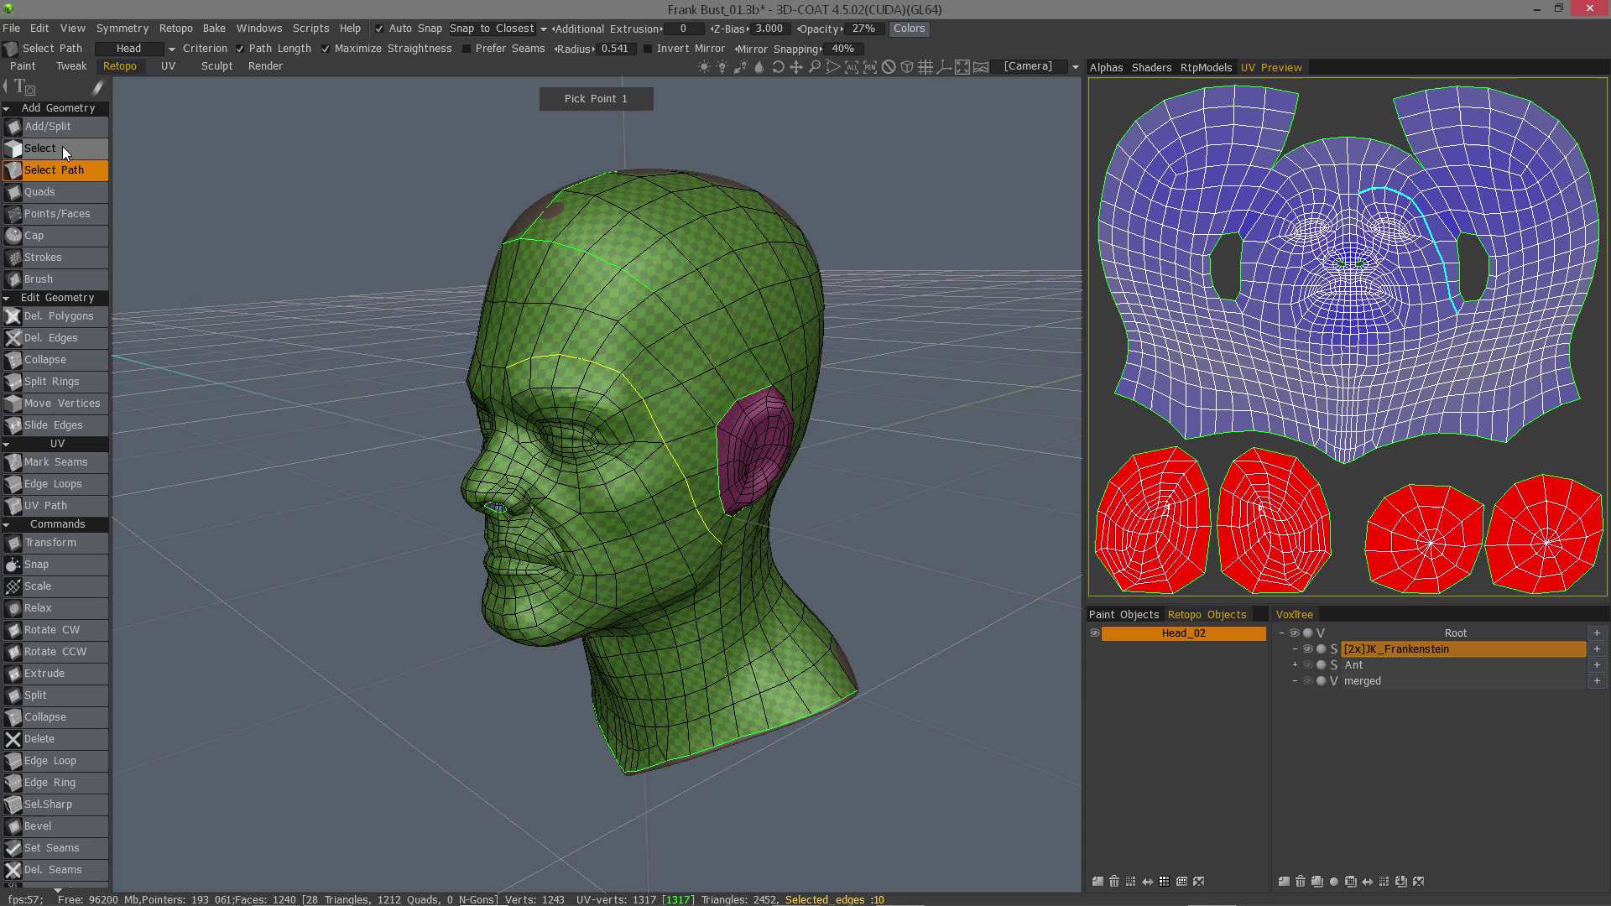
Apply Relax to the selected edge path with the Select tool active and clear the edge selection.
{"action": "left_click", "coordinate": [62, 148]}
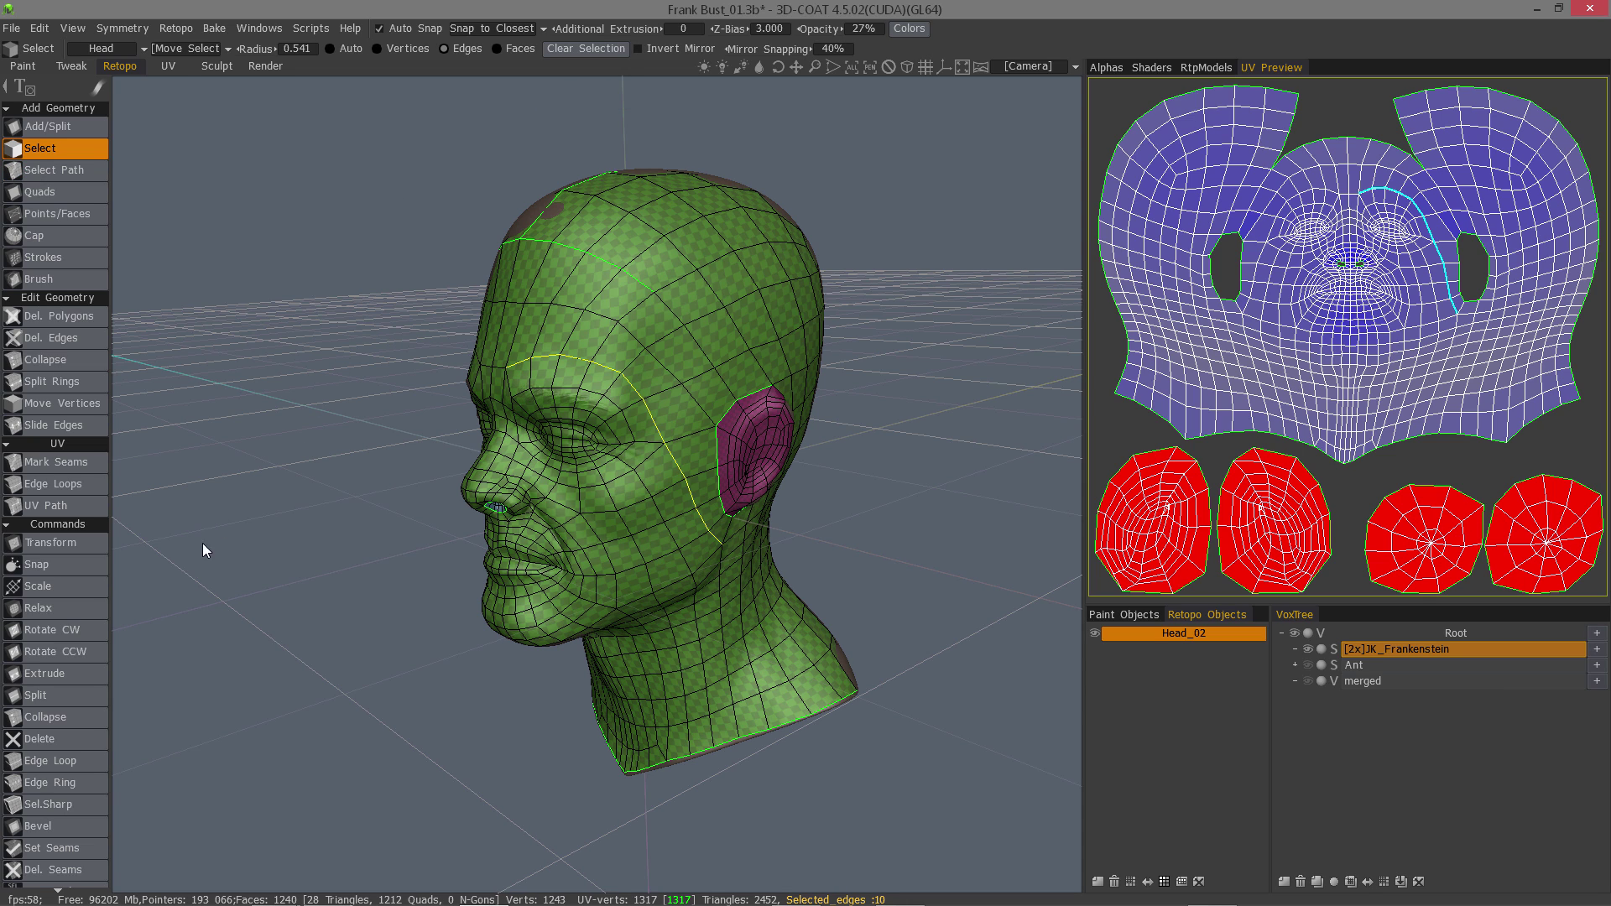
{"action": "left_click", "coordinate": [52, 612]}
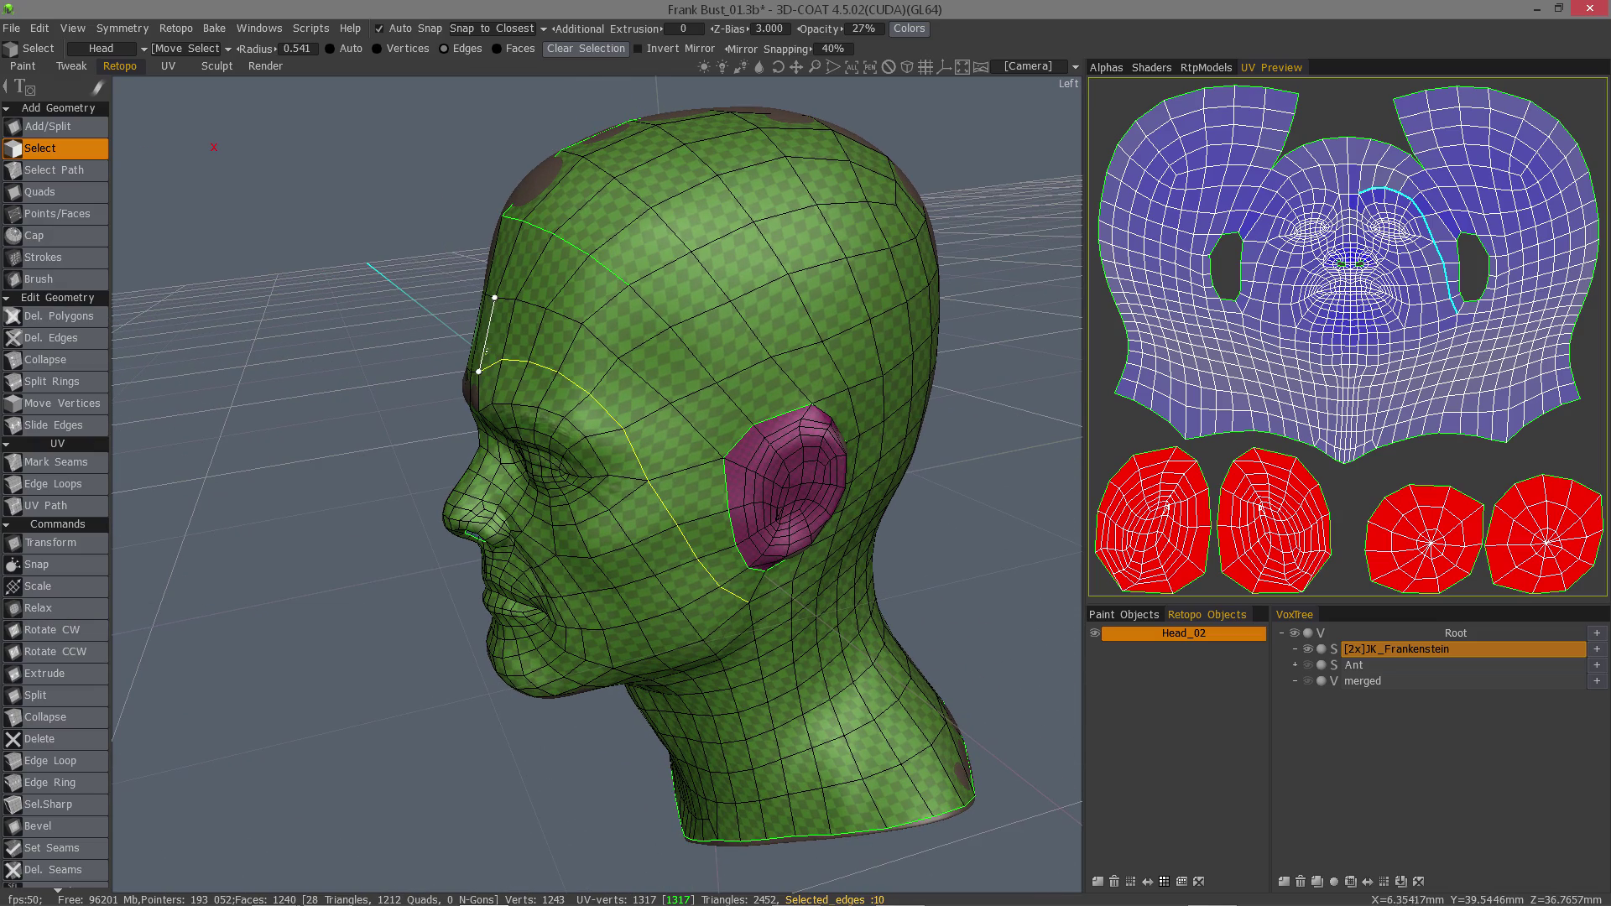
{"action": "left_click_drag", "start_coordinate": [235, 554], "coordinate": [132, 547]}
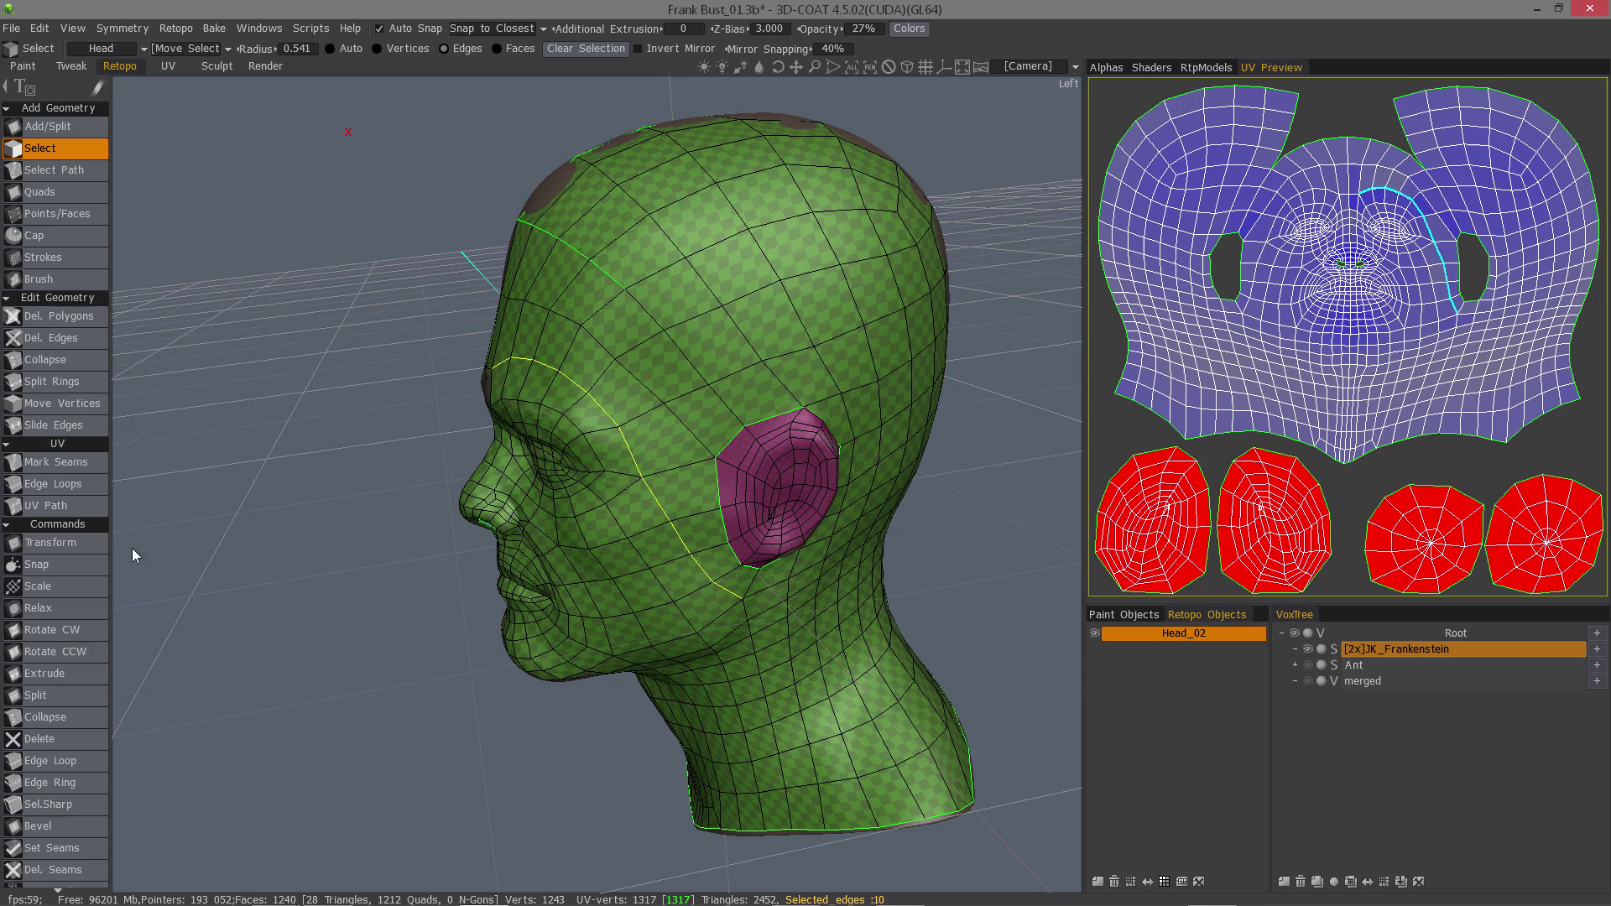
{"action": "mouse_move", "coordinate": [352, 592]}
{"action": "left_mouse_down"}
{"action": "mouse_move", "coordinate": [391, 590]}
{"action": "mouse_move", "coordinate": [340, 581]}
{"action": "left_mouse_up"}
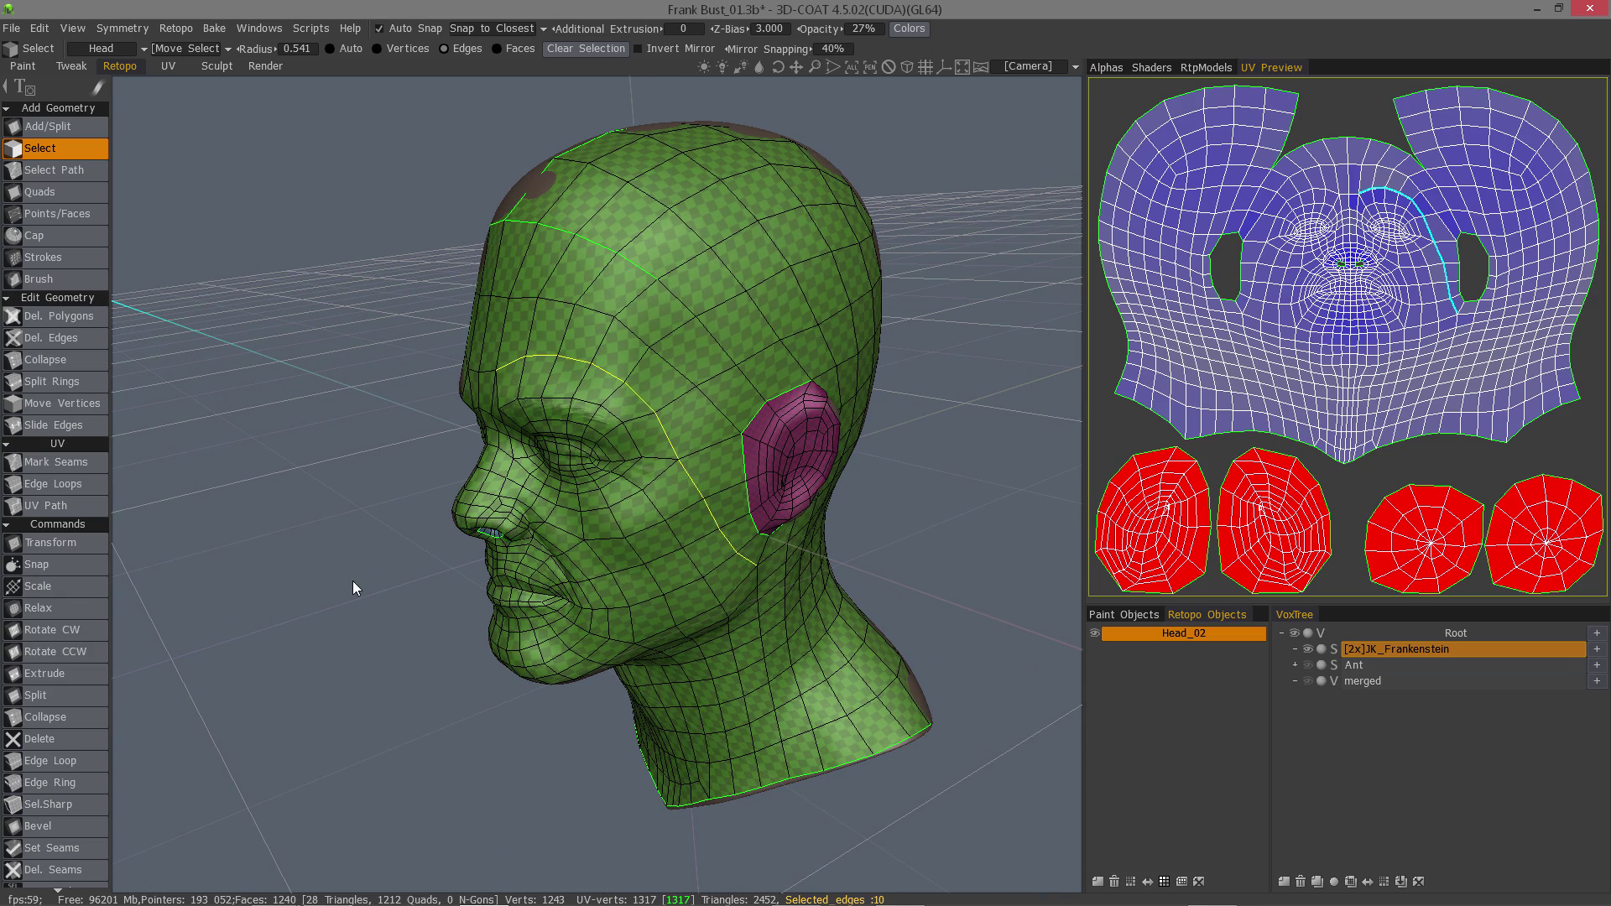
{"action": "key", "text": "Escape"}
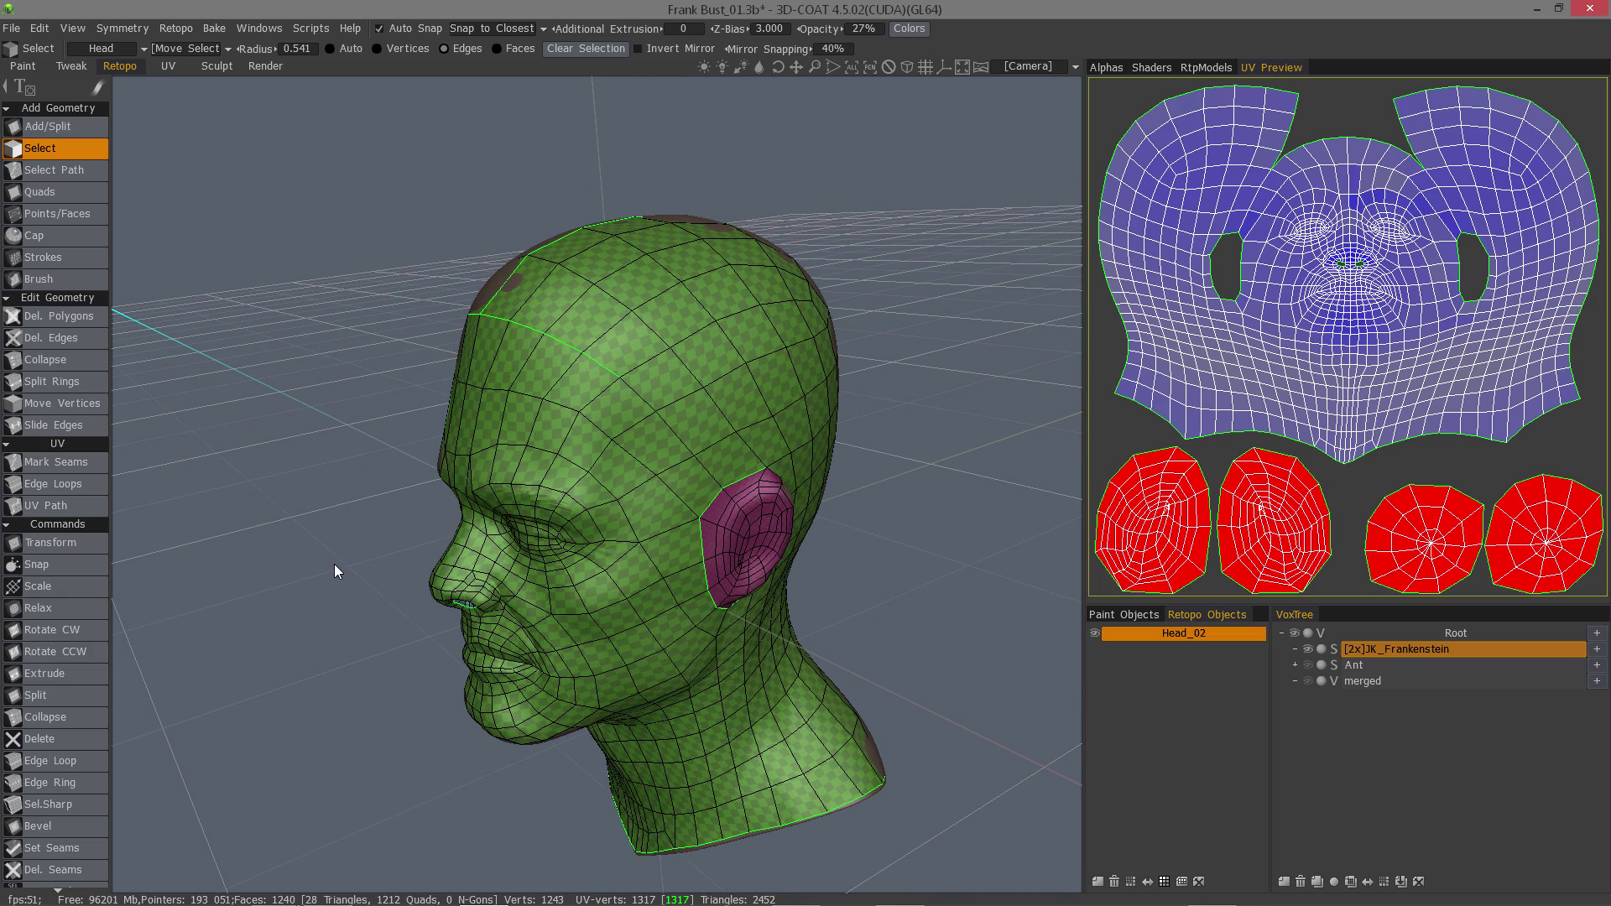
Change the last magenta swatch in the Retopology/UV island colors to pale salmon pink and accept the palette.
{"action": "left_click", "coordinate": [908, 30]}
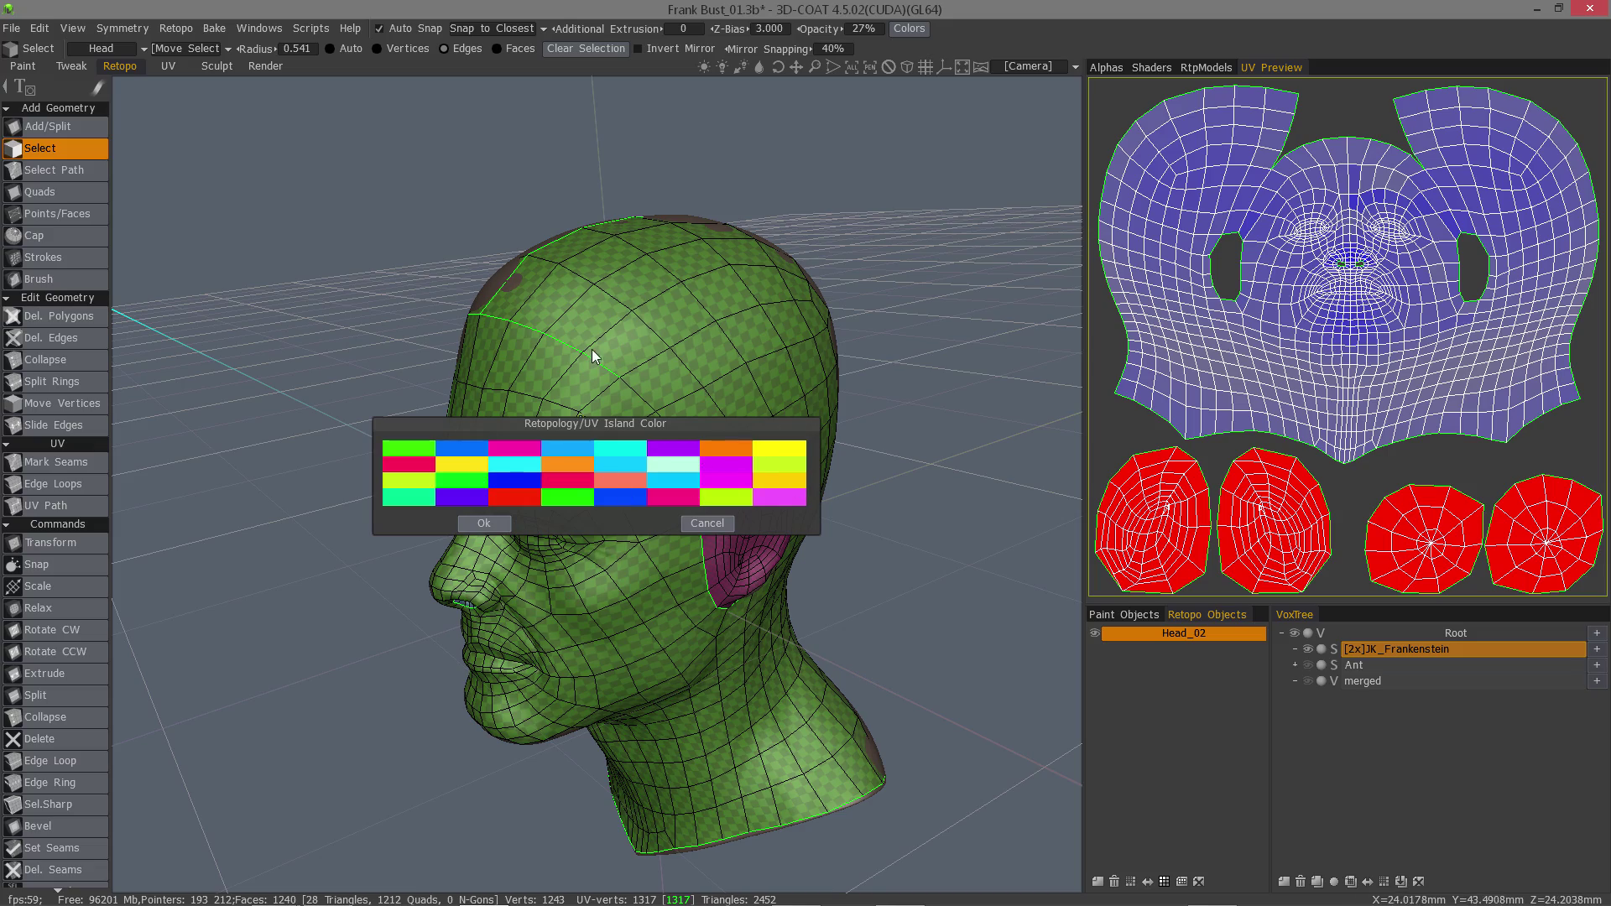
{"action": "middle_click_drag", "start_coordinate": [592, 349], "coordinate": [620, 287]}
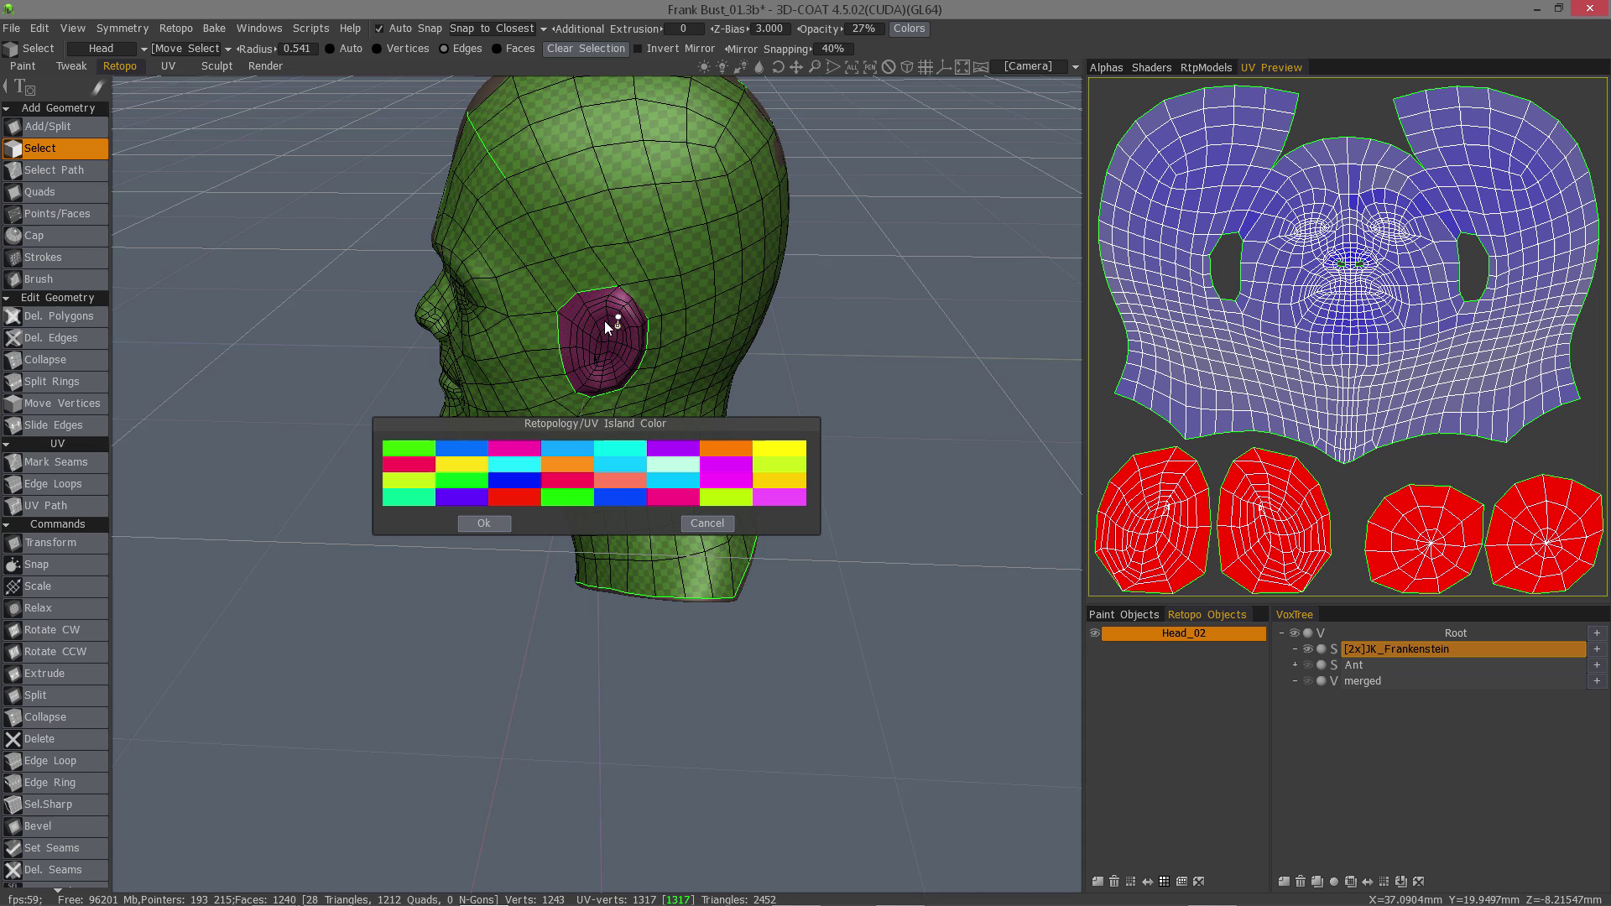
{"action": "middle_click_drag", "start_coordinate": [604, 321], "coordinate": [561, 323]}
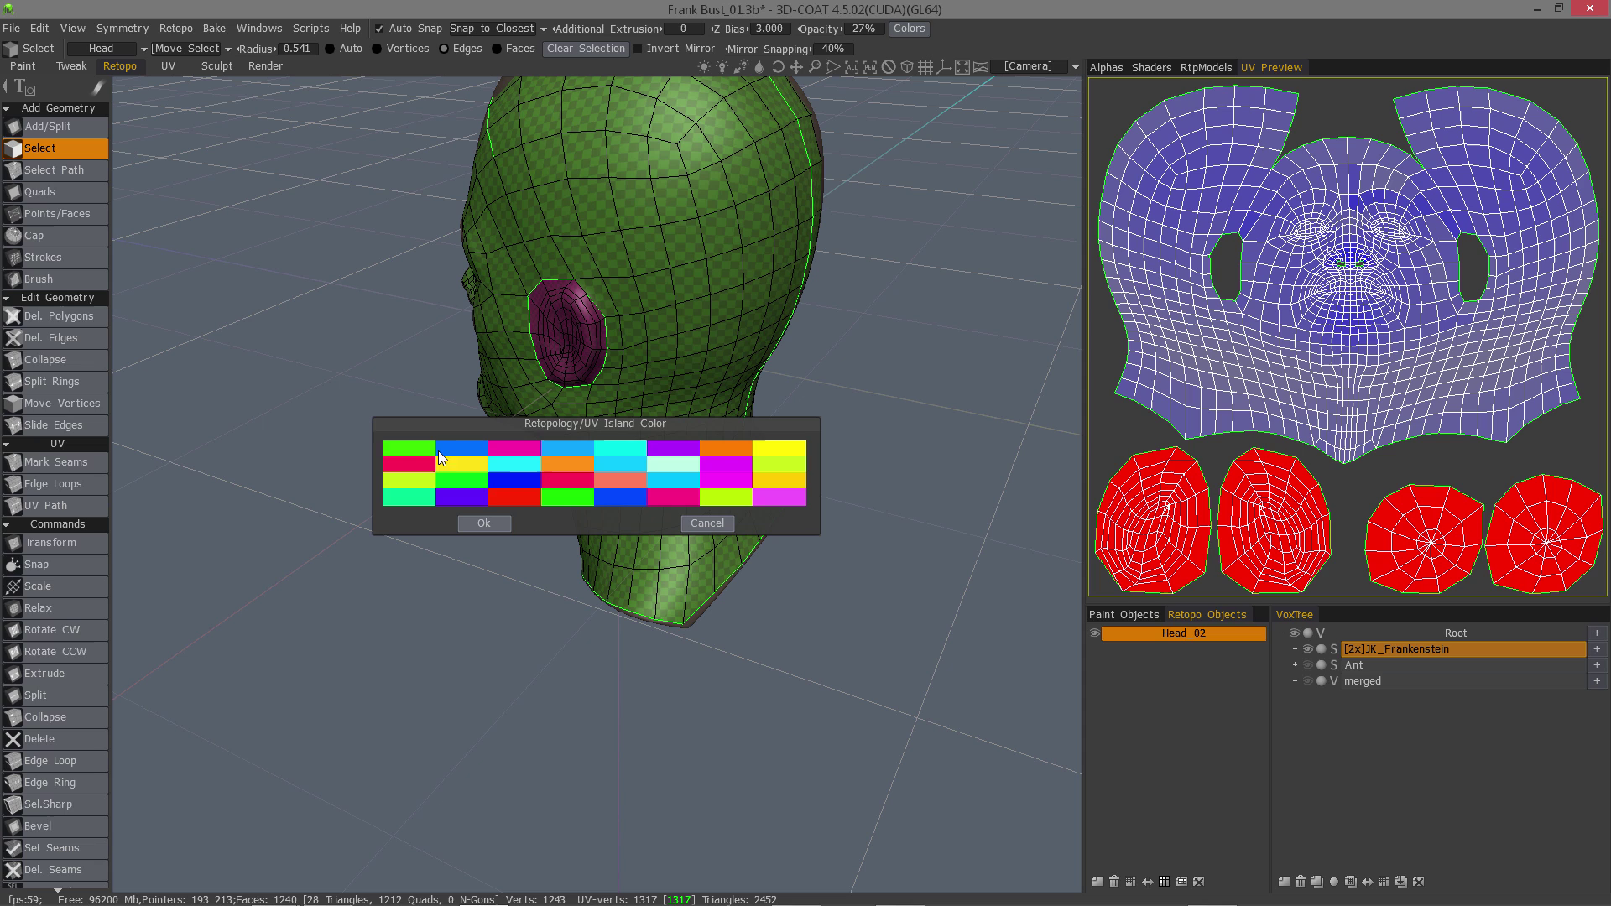
{"action": "left_click", "coordinate": [785, 500]}
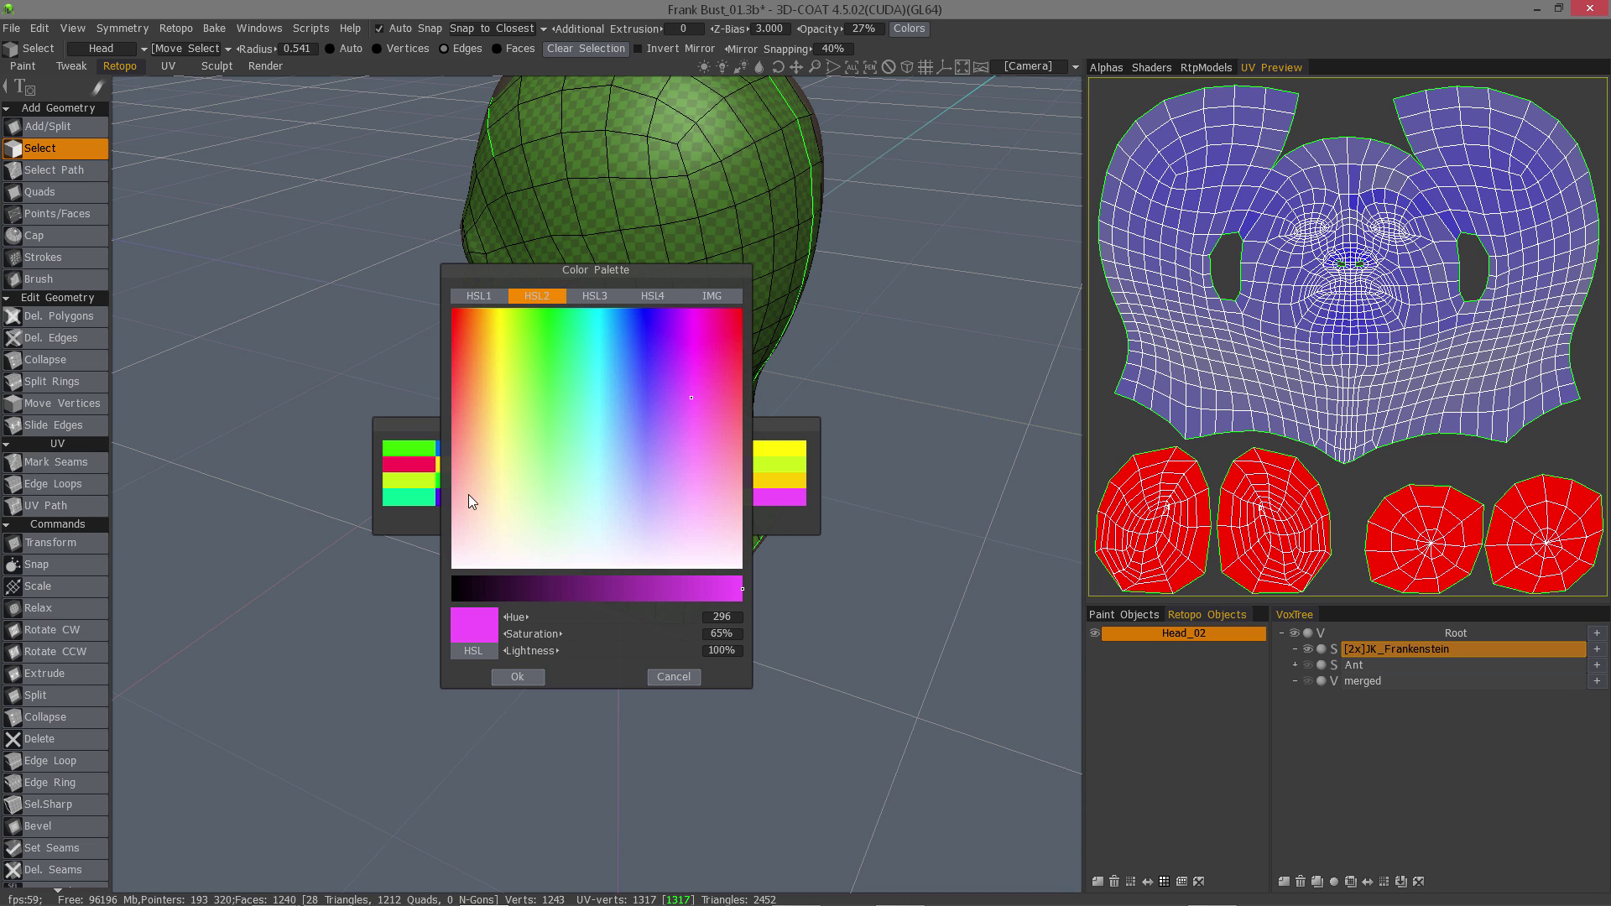
{"action": "left_click", "coordinate": [462, 471]}
{"action": "left_click", "coordinate": [514, 676]}
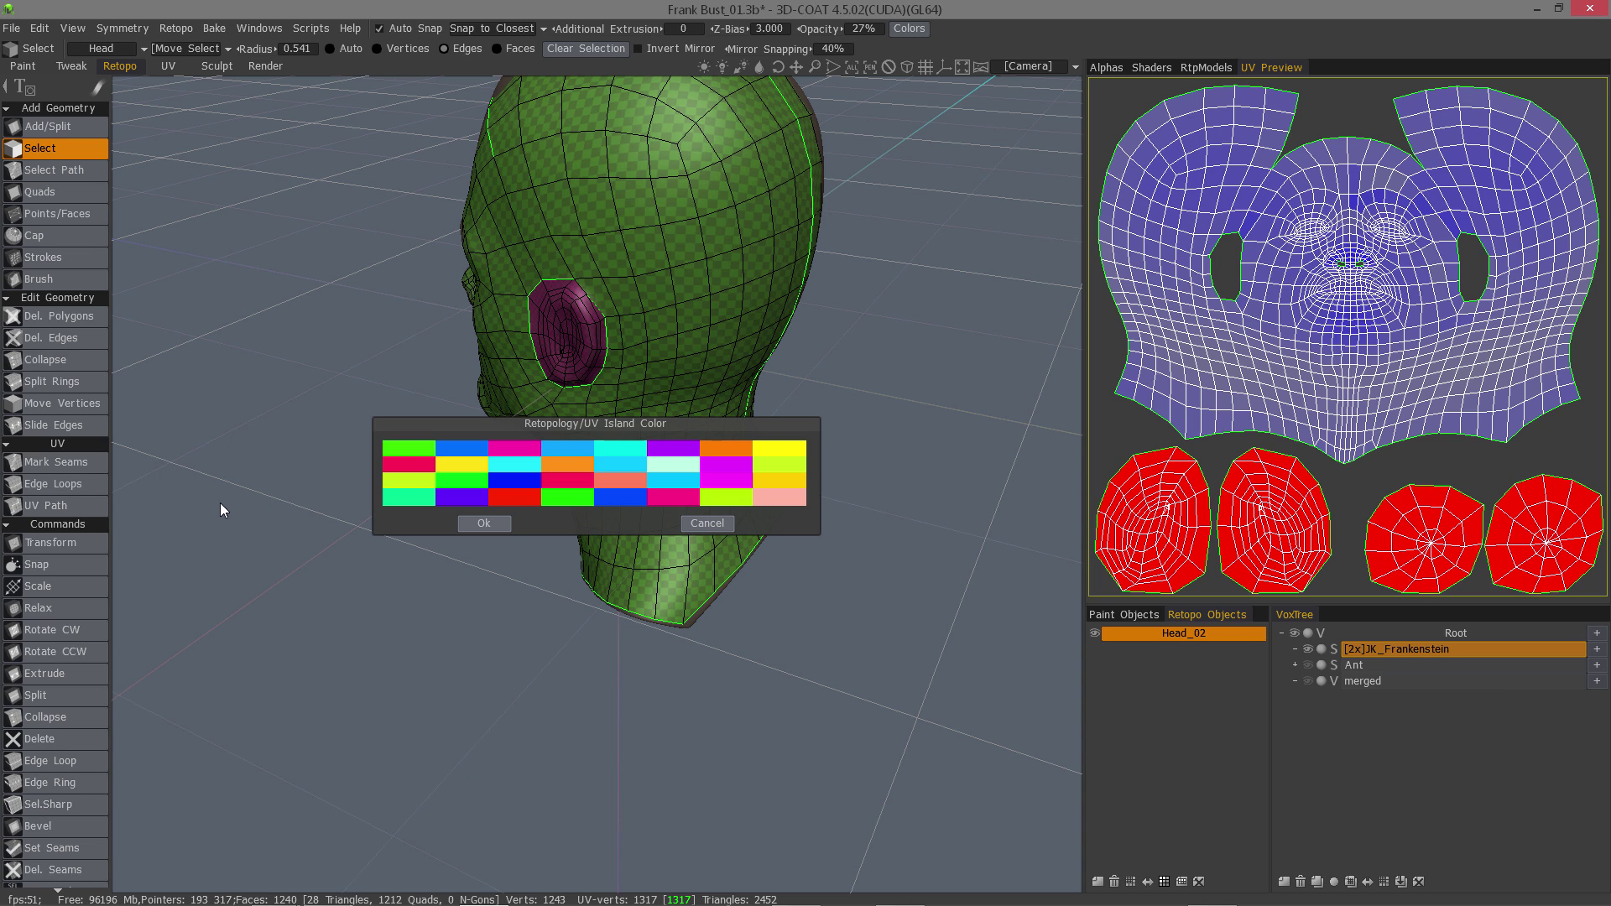
{"action": "left_click", "coordinate": [499, 523]}
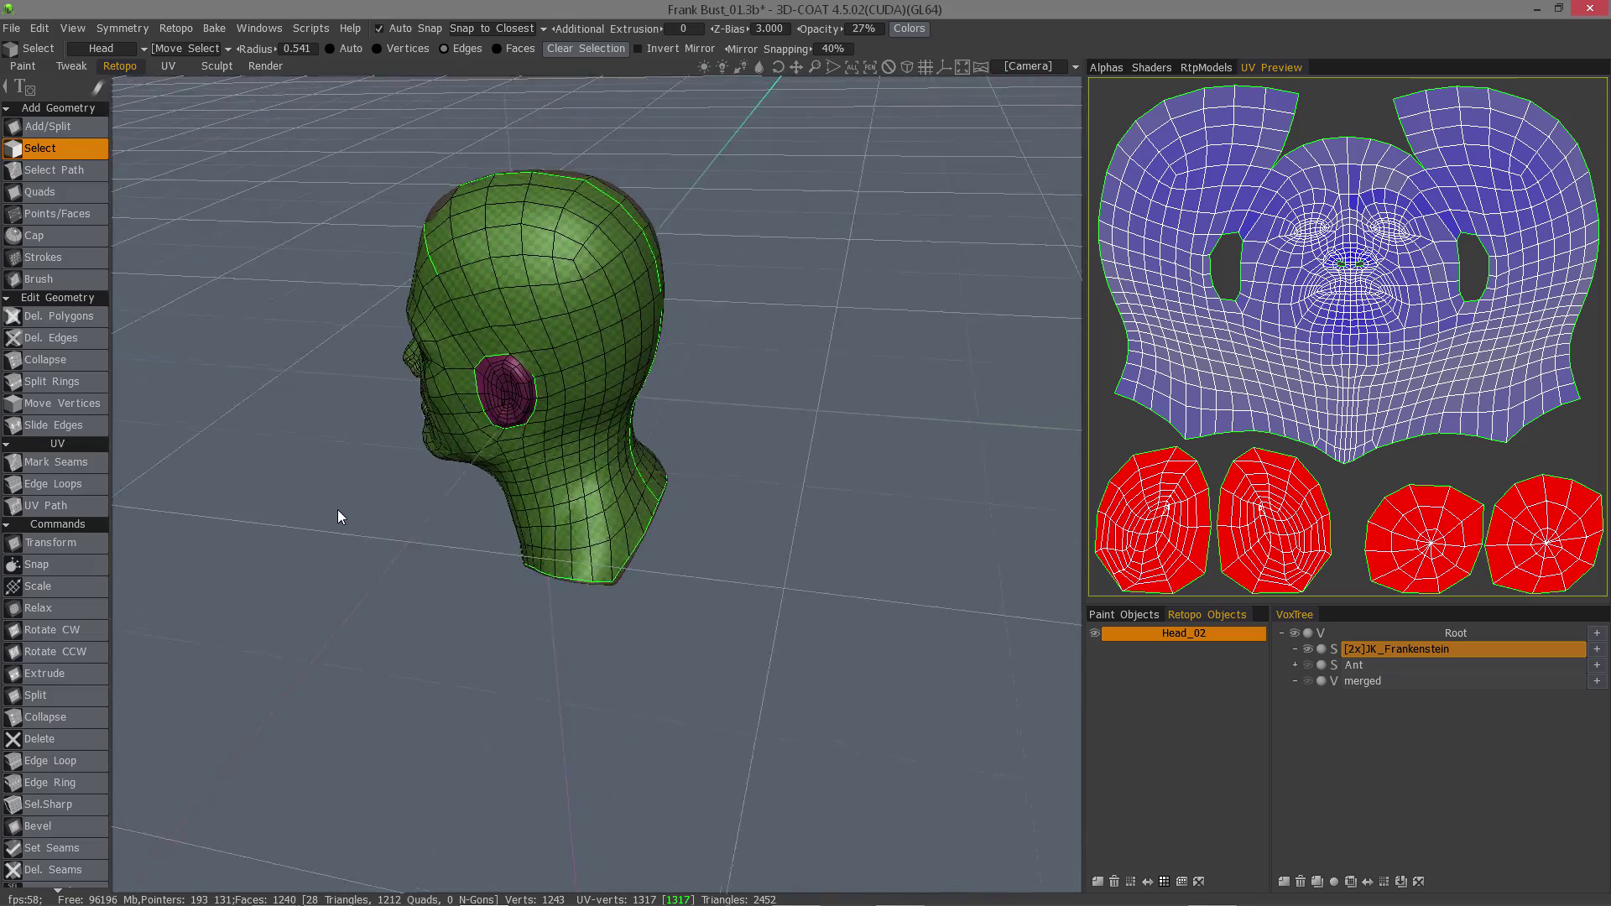